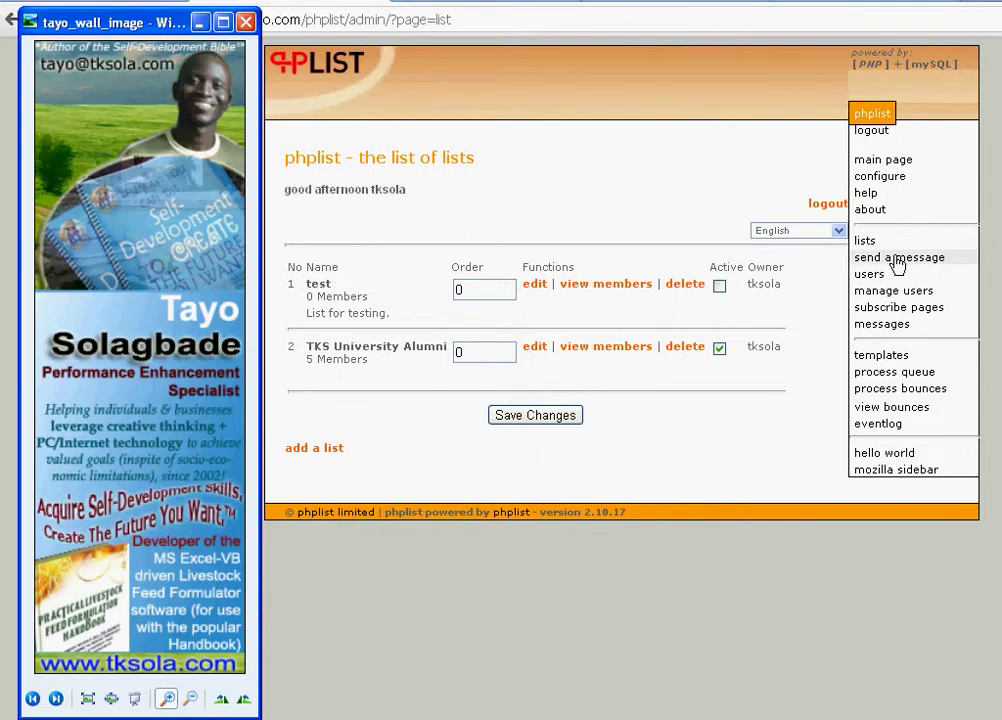
# - Start a new message and set its subject to 'Invitation To Alumni Meeting'
pyautogui.click(897, 262)
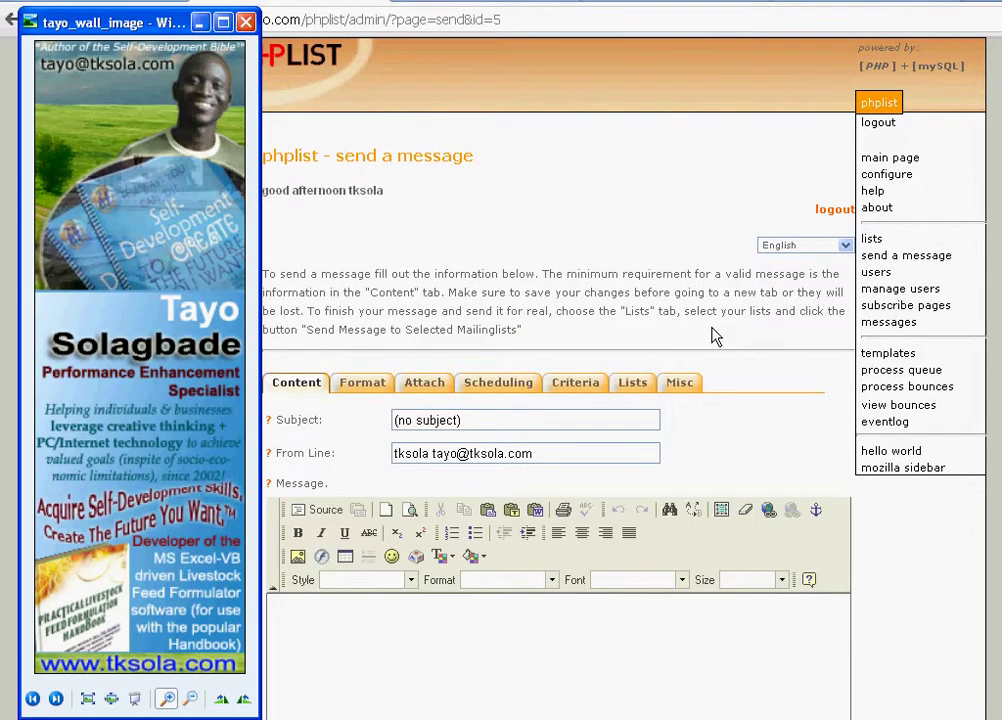
pyautogui.moveTo(519, 429); pyautogui.dragTo(270, 425)
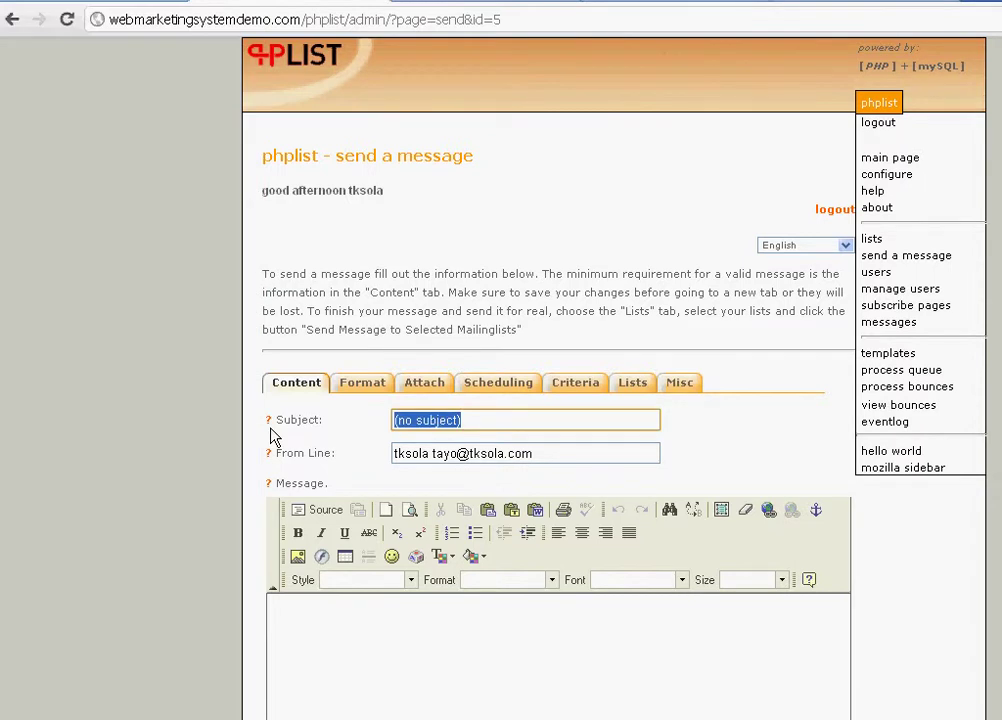
pyautogui.write('Invit')
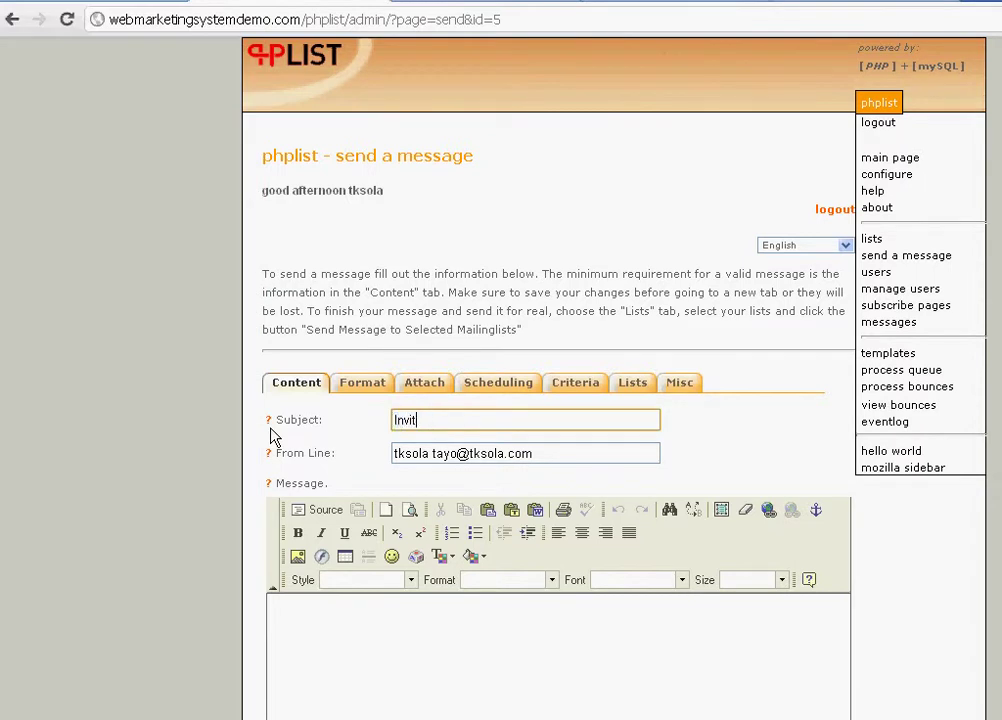
pyautogui.write('ation To Alumni Meeting')
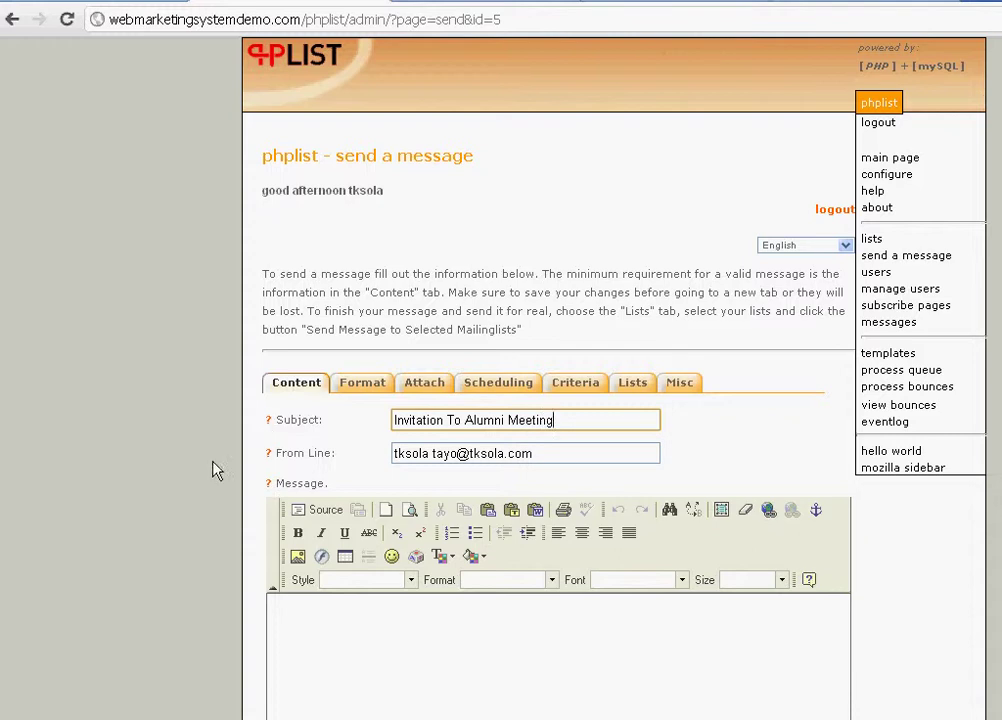
pyautogui.click(539, 455)
# - Fill the From Line with the previously saved sender from autocomplete
pyautogui.tripleClick(539, 455)
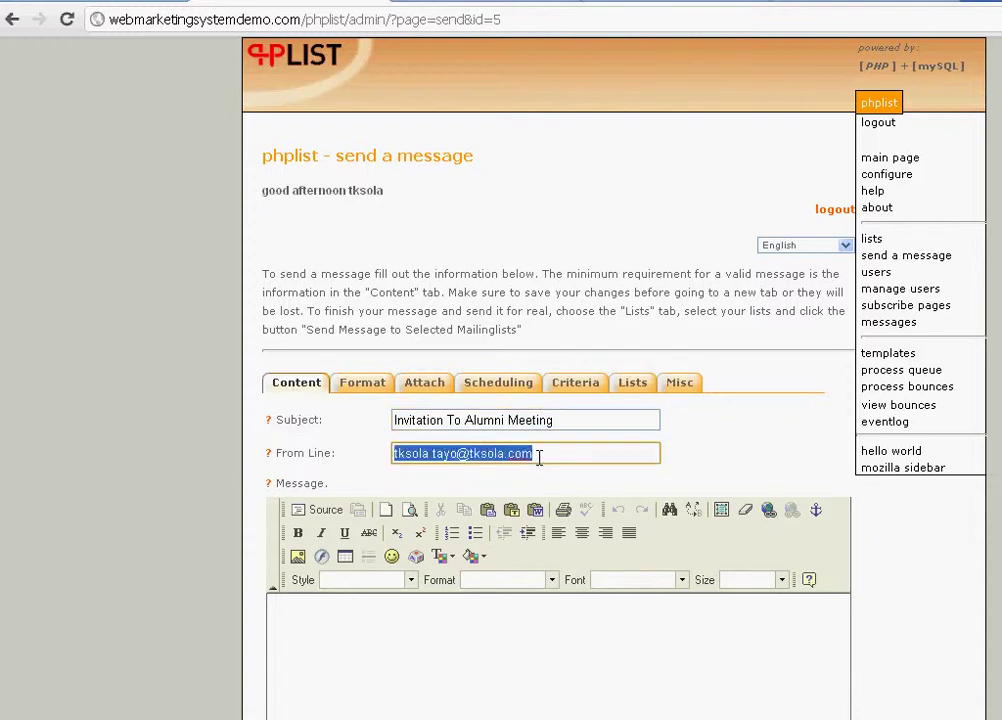
pyautogui.write('"')
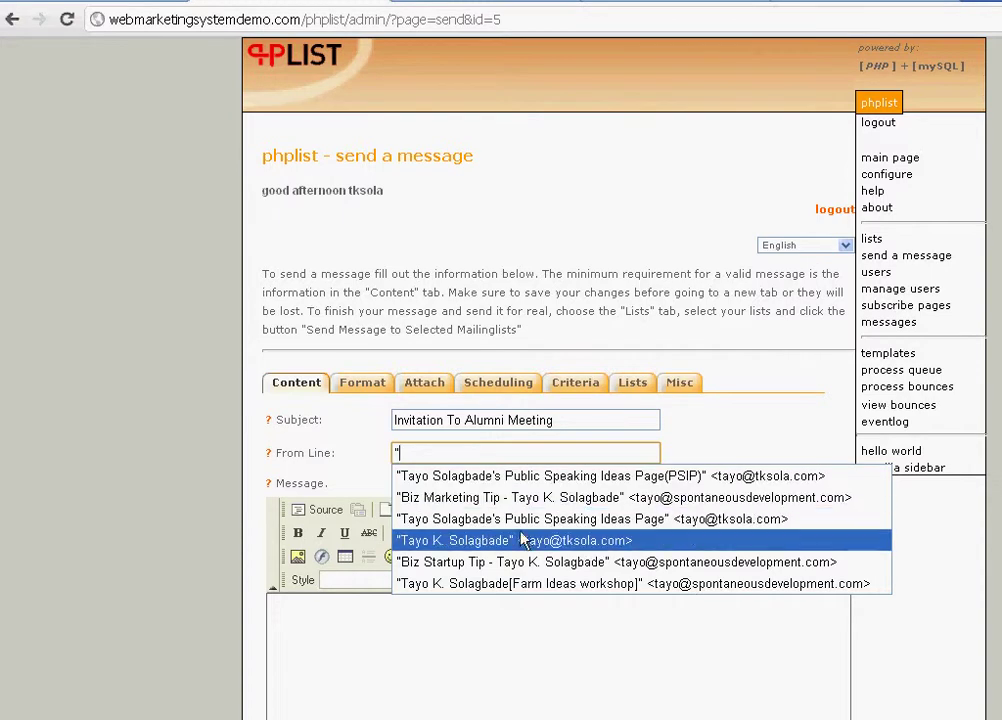
pyautogui.click(522, 540)
# - Replace the quoted sender name with 'TKS Alumni University', keeping the existing address
pyautogui.click(509, 453)
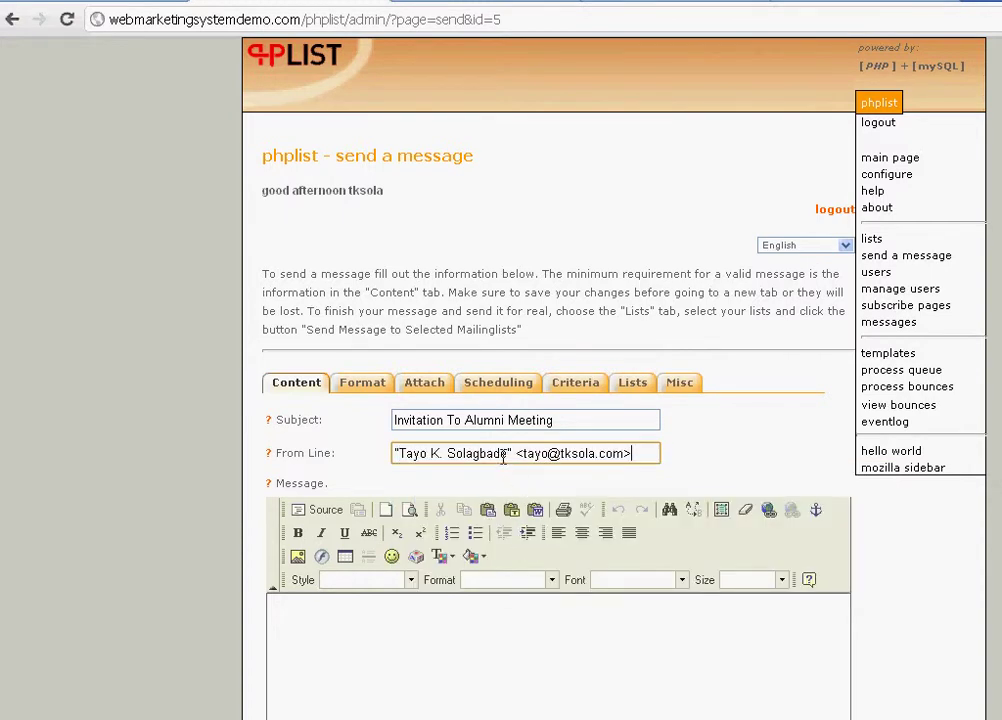
pyautogui.moveTo(512, 453); pyautogui.dragTo(405, 457)
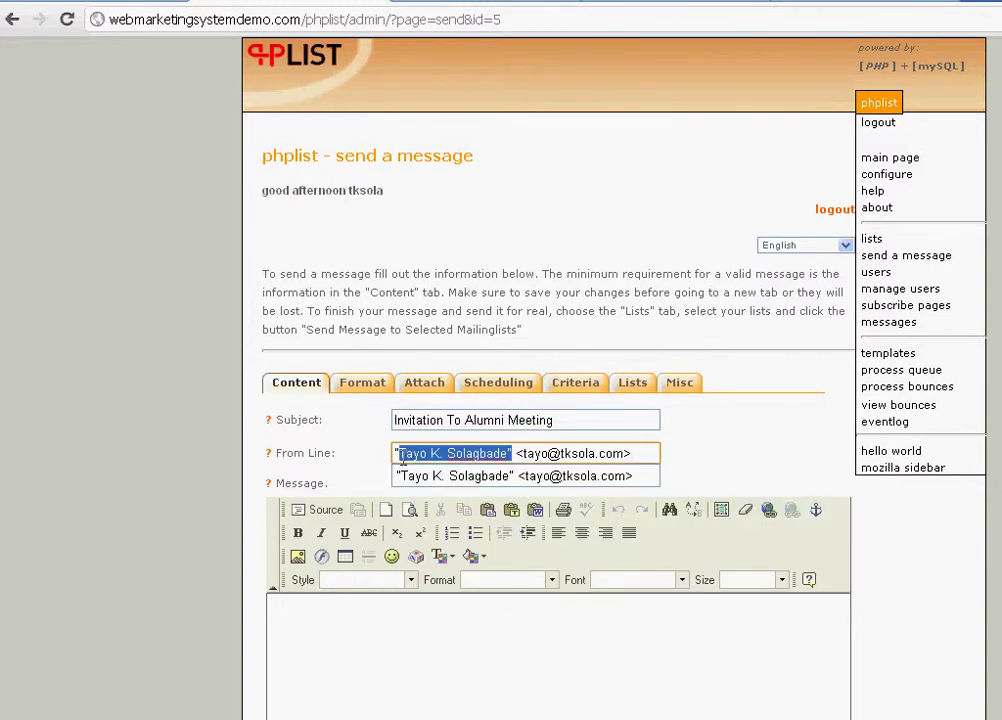
pyautogui.moveTo(516, 453); pyautogui.dragTo(637, 452)
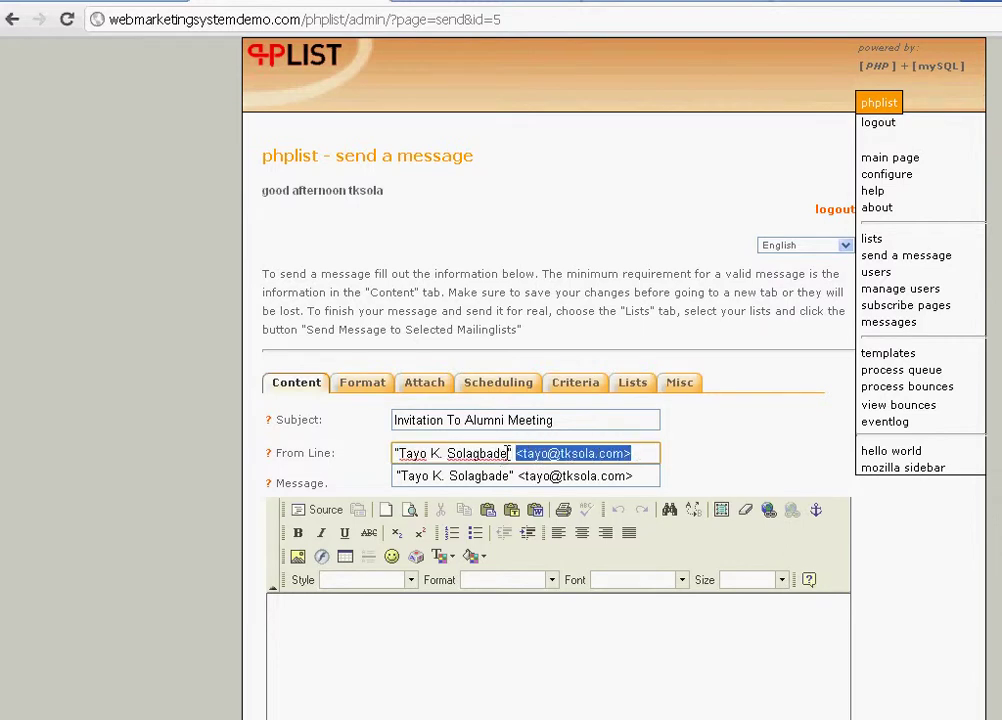
pyautogui.click(452, 452)
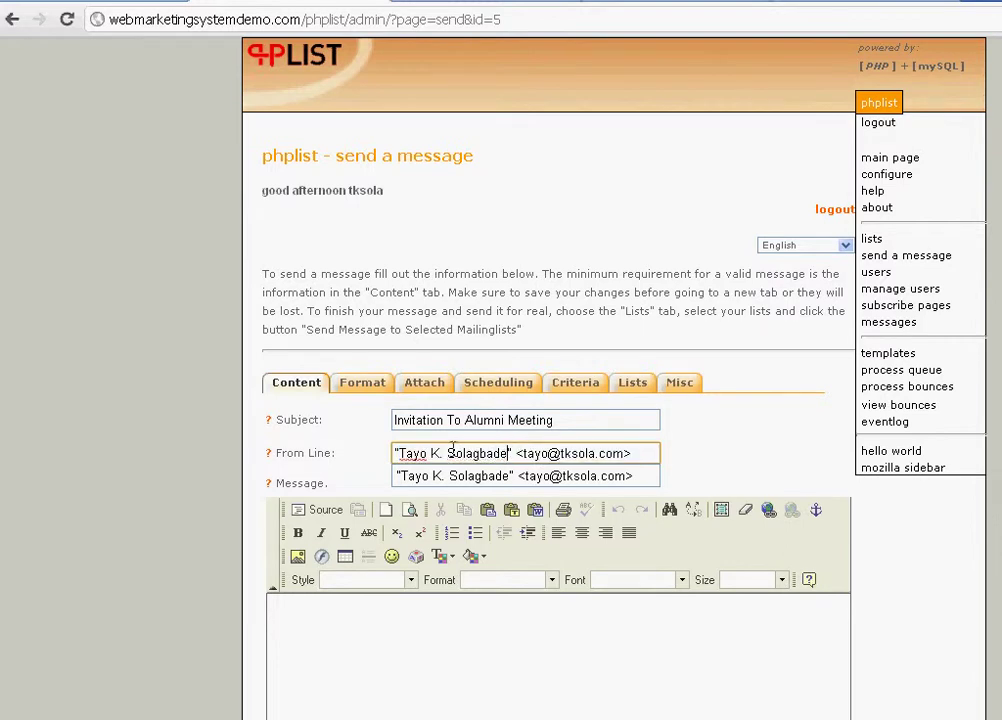
pyautogui.click(398, 453)
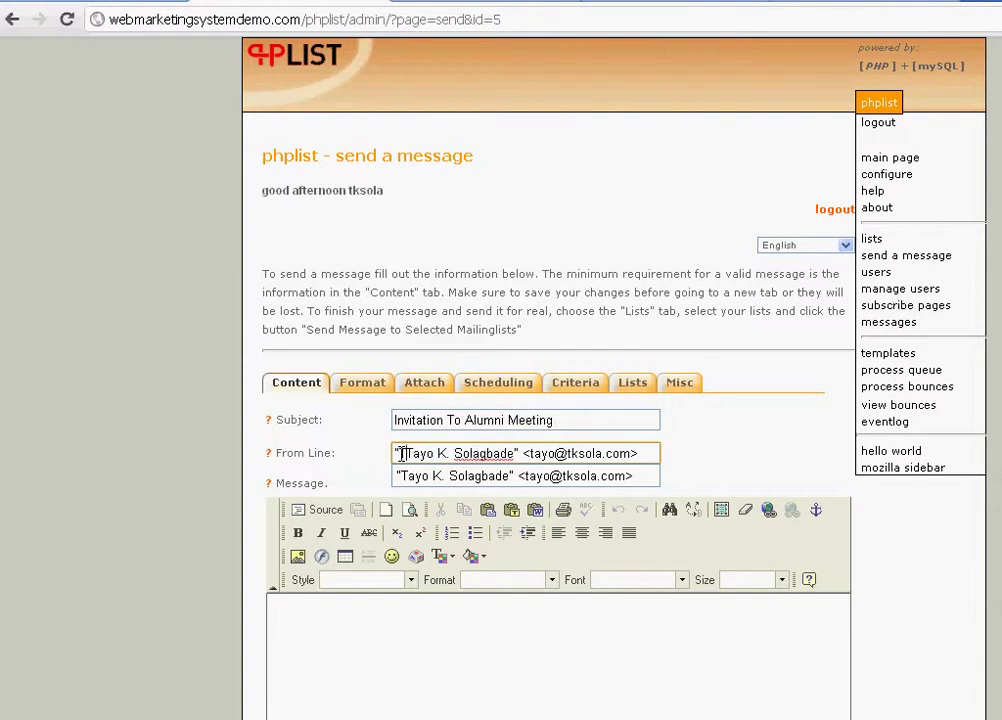
pyautogui.write('TKS')
pyautogui.write(' Alum')
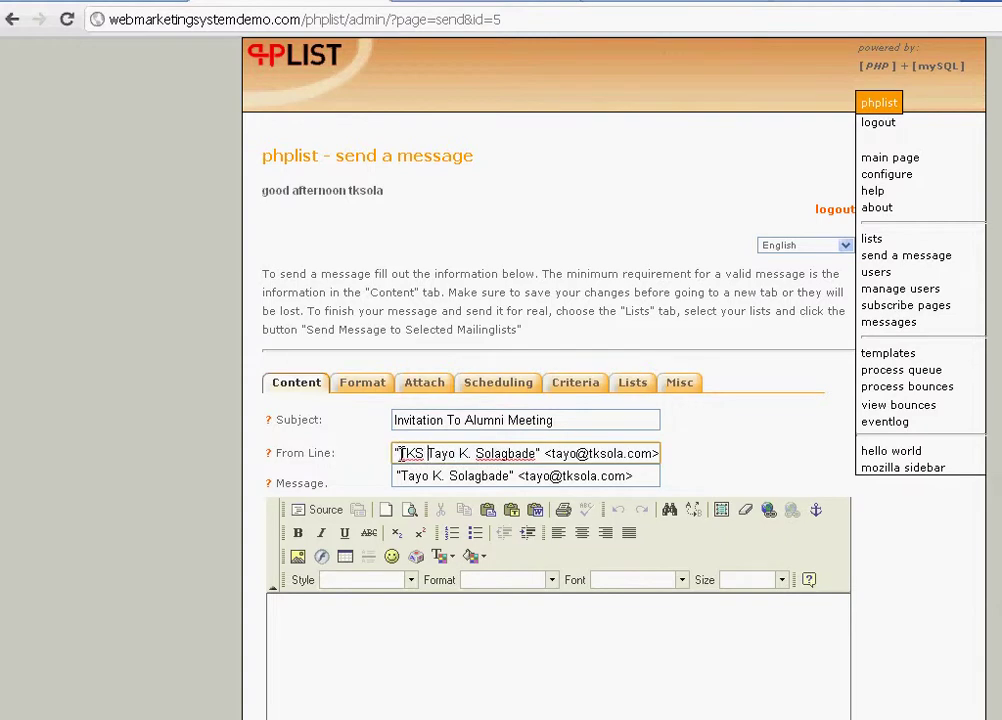
pyautogui.write('ni ')
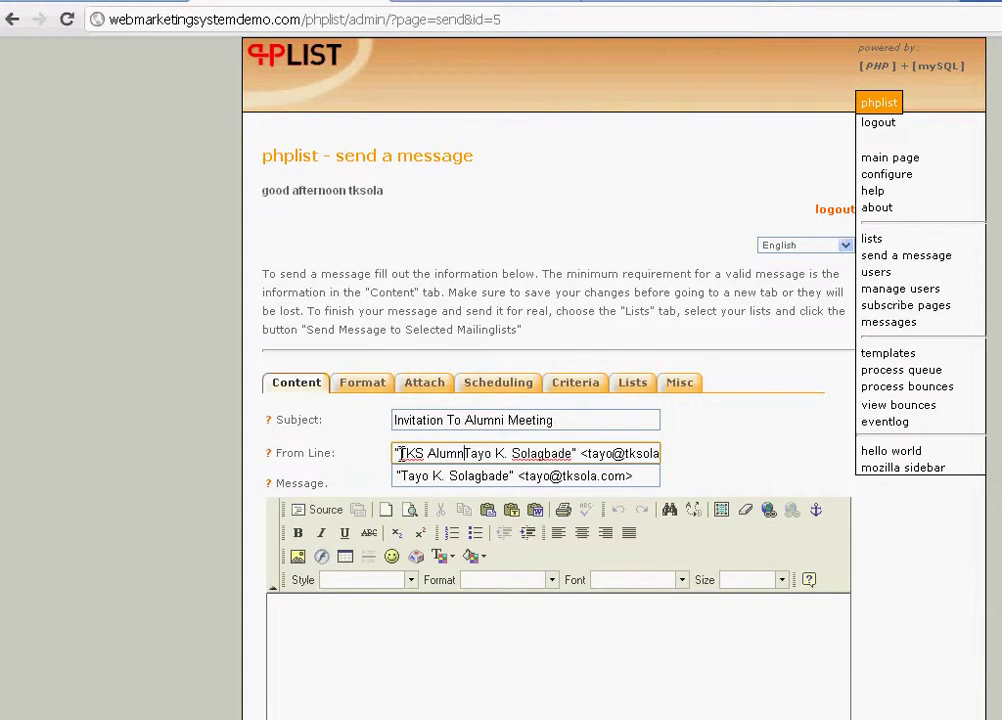
pyautogui.write('Universi')
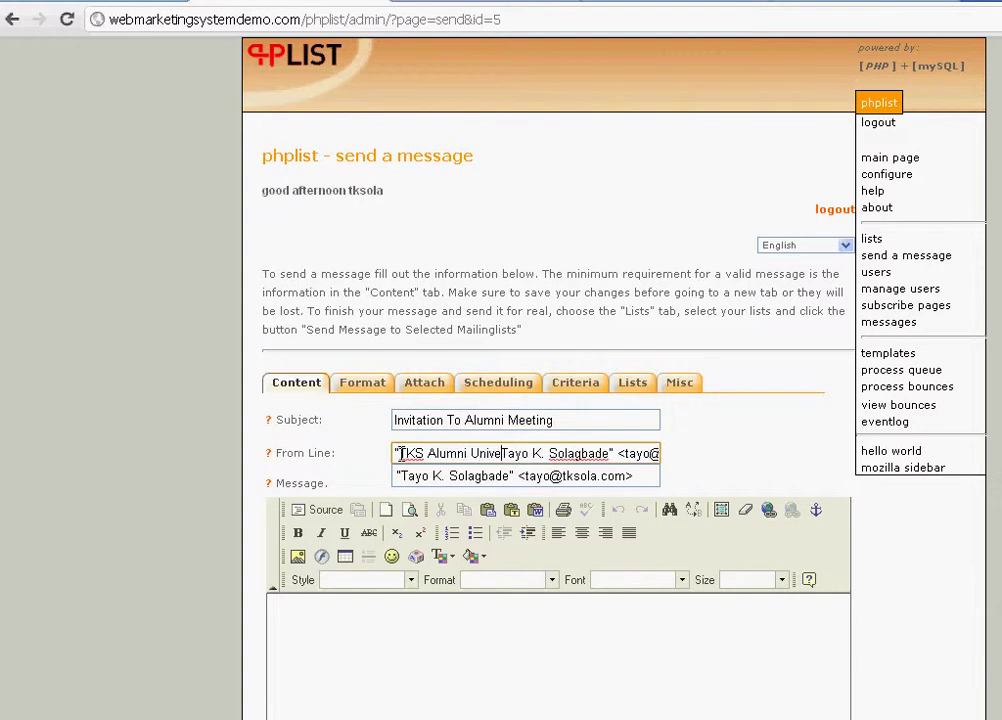
pyautogui.write('ty')
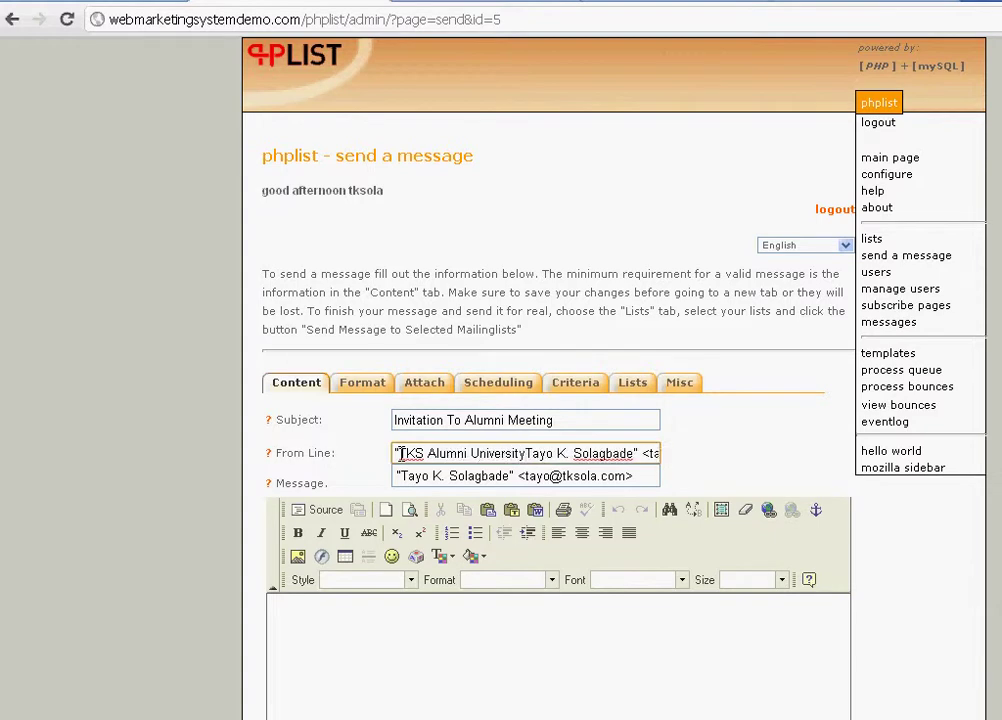
pyautogui.press('Delete')
pyautogui.press('Delete')
pyautogui.press('Delete')
pyautogui.press('Delete')
pyautogui.press('Delete')
pyautogui.press('Delete')
pyautogui.press('Delete')
pyautogui.press('Delete')
pyautogui.press('Delete')
pyautogui.press('Delete')
pyautogui.press('Delete')
pyautogui.press('Delete')
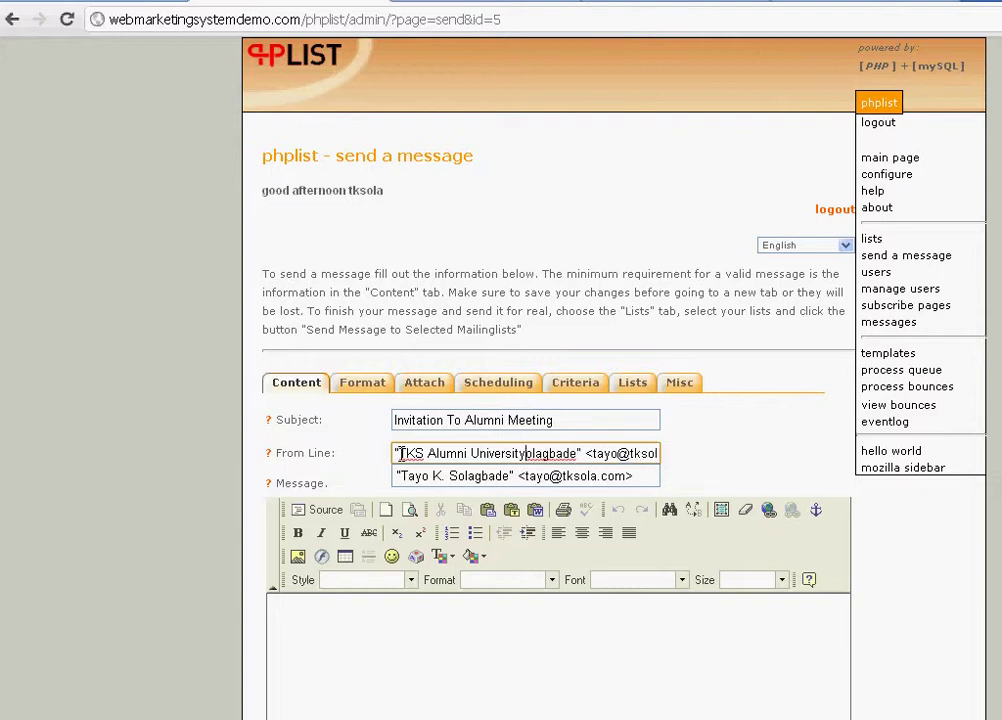
pyautogui.press('Delete')
pyautogui.press('Delete')
pyautogui.press('Delete')
pyautogui.press('Delete')
pyautogui.press('Delete')
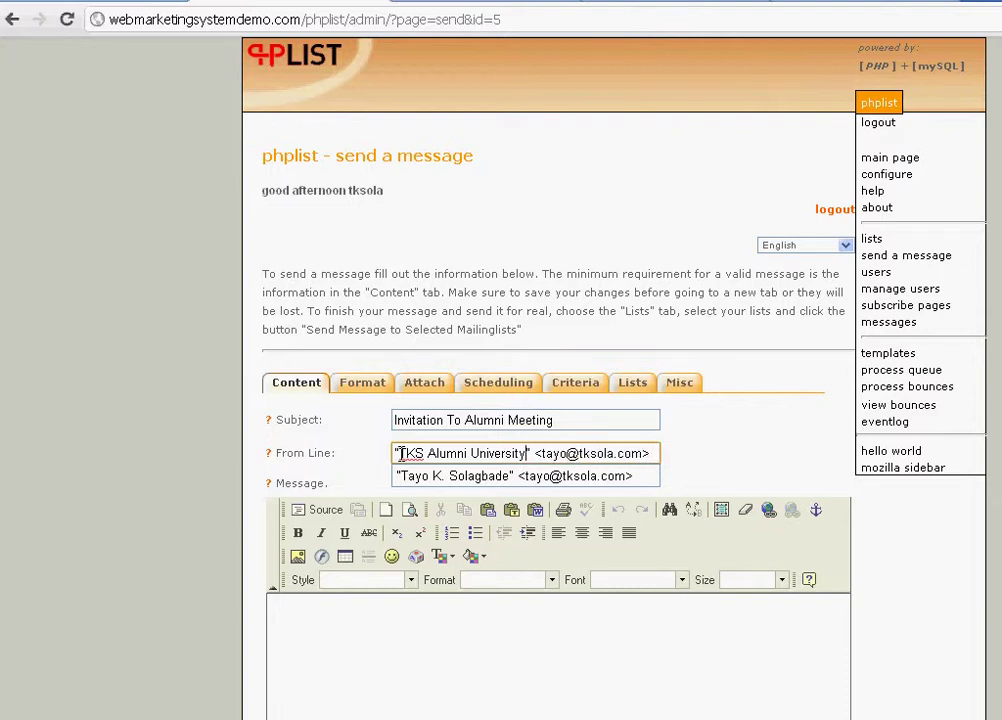
pyautogui.click(721, 430)
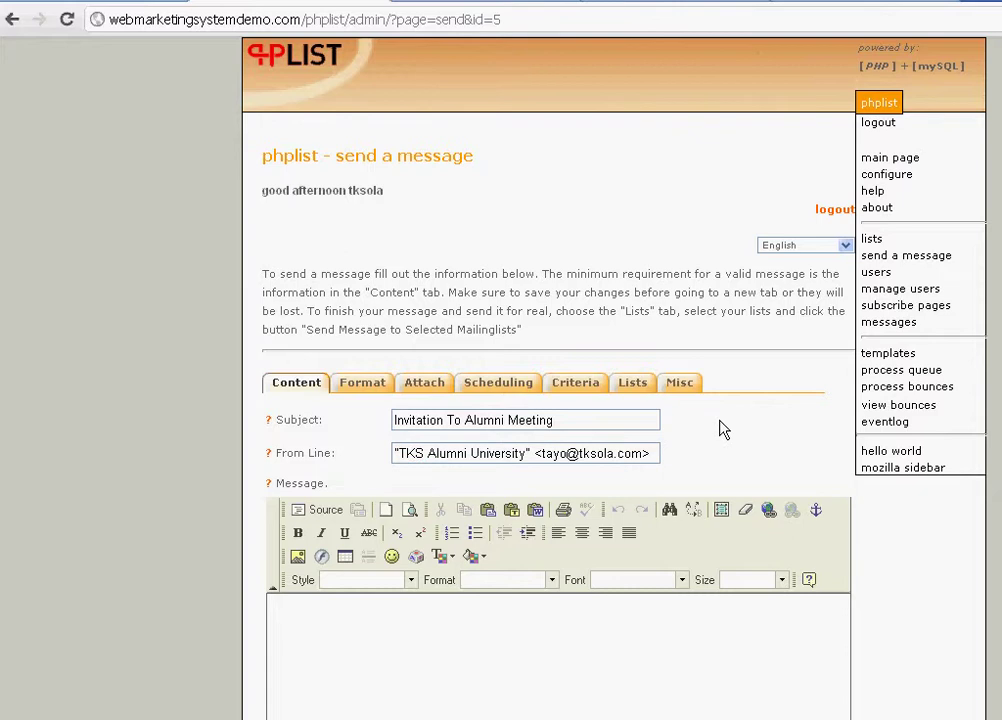
# - Write the body: 'Hello', the invitation to the 17th Dec 2011 2pm meeting, 'Regards' and a signature
pyautogui.scroll(-3, 558, 450)
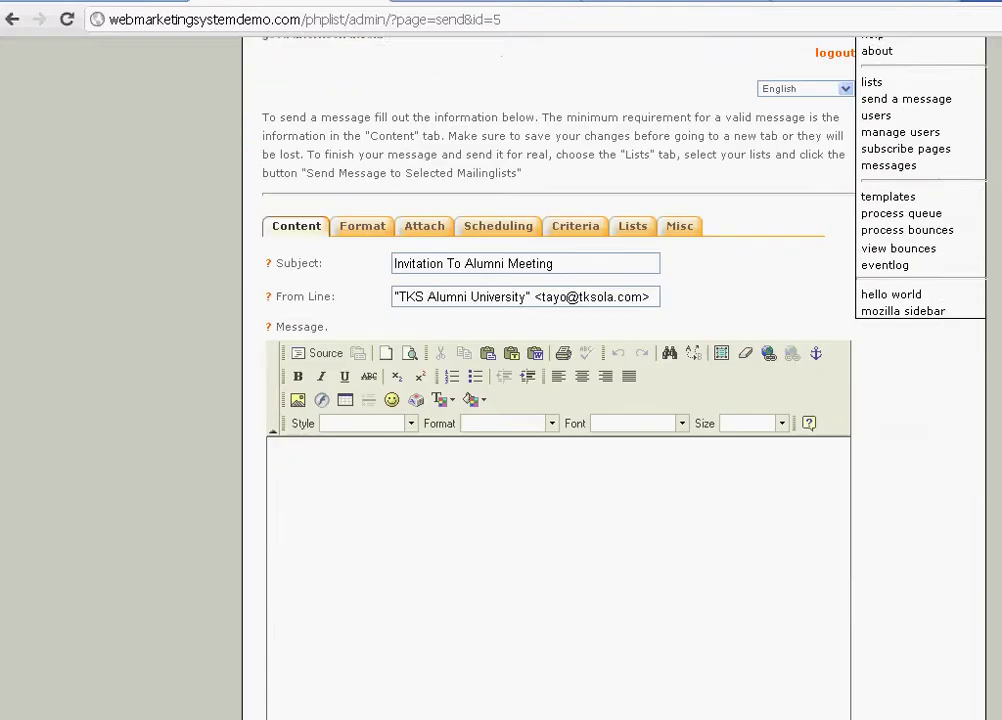
pyautogui.click(616, 313)
pyautogui.write('H')
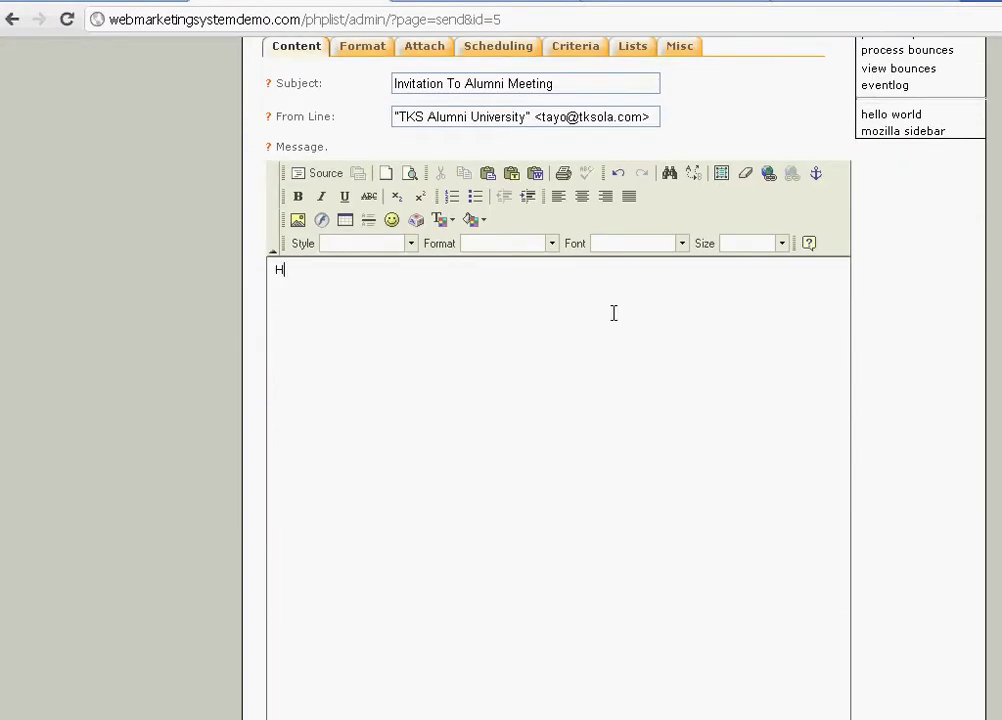
pyautogui.write('ello')
pyautogui.press('Return')
pyautogui.write('This is to inf')
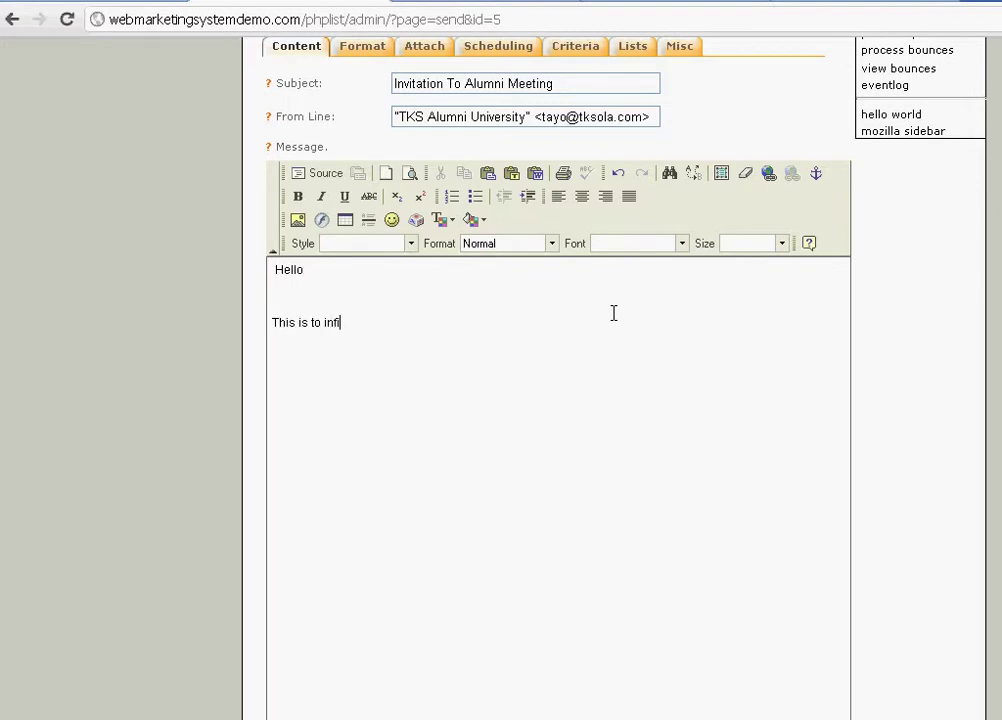
pyautogui.press('BackSpace')
pyautogui.write('vite you to the next ')
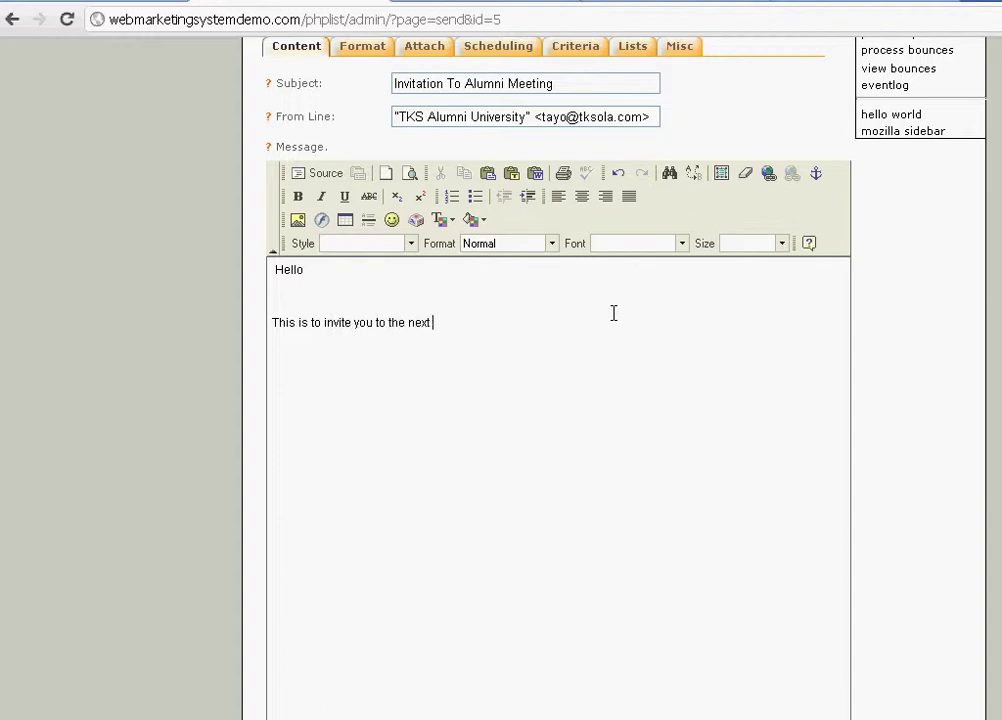
pyautogui.write('meeting on 17th Dec 2011 ')
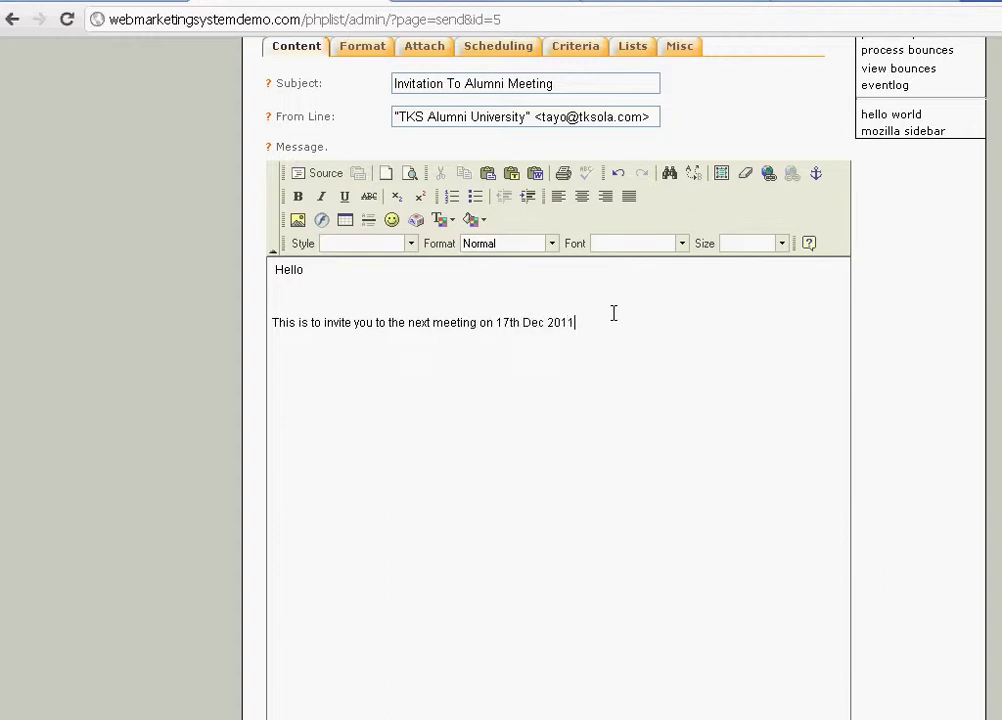
pyautogui.write('at 2p')
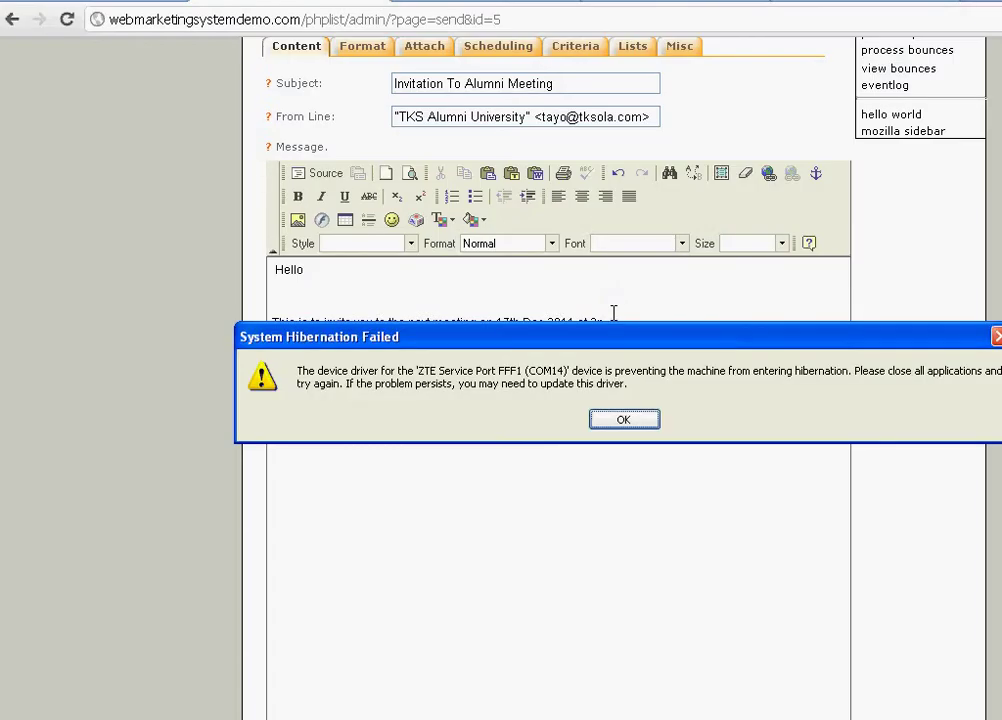
pyautogui.click(636, 417)
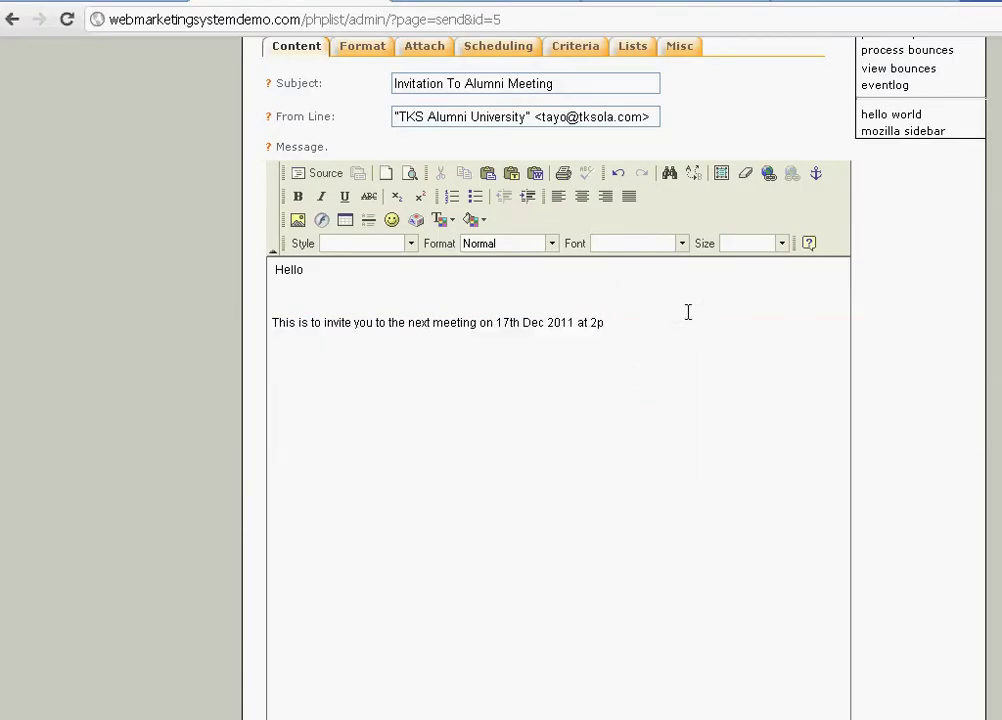
pyautogui.write('2pm')
pyautogui.write('Regard')
pyautogui.write('TAy')
pyautogui.write('o Solagbad')
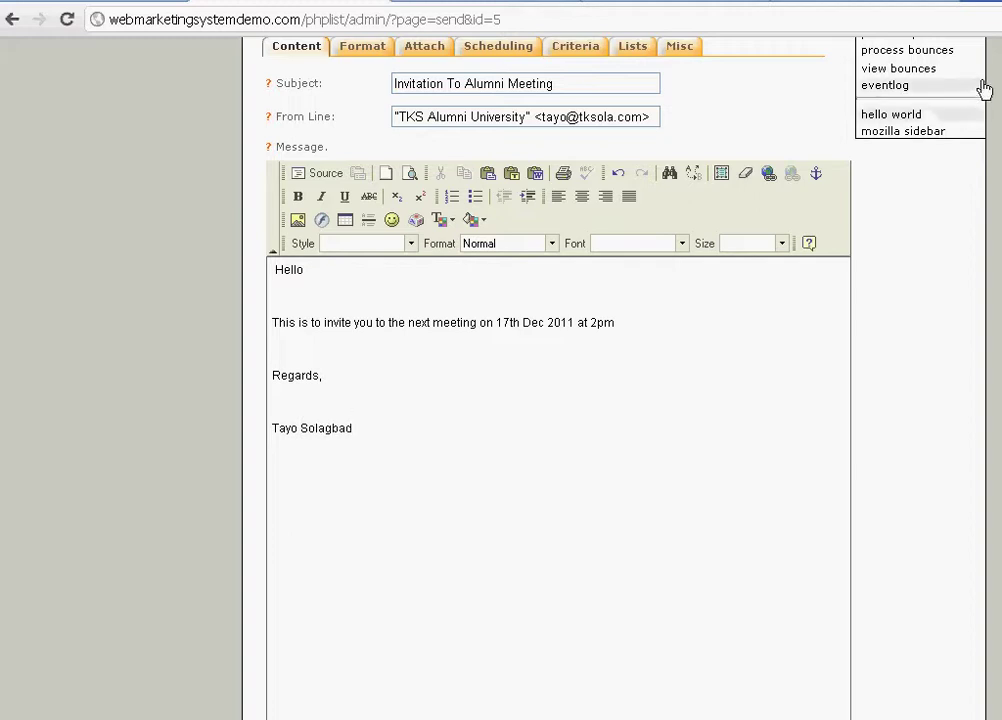
# - Save the message changes
pyautogui.scroll(-1, 852, 148)
pyautogui.scroll(-7, 558, 400)
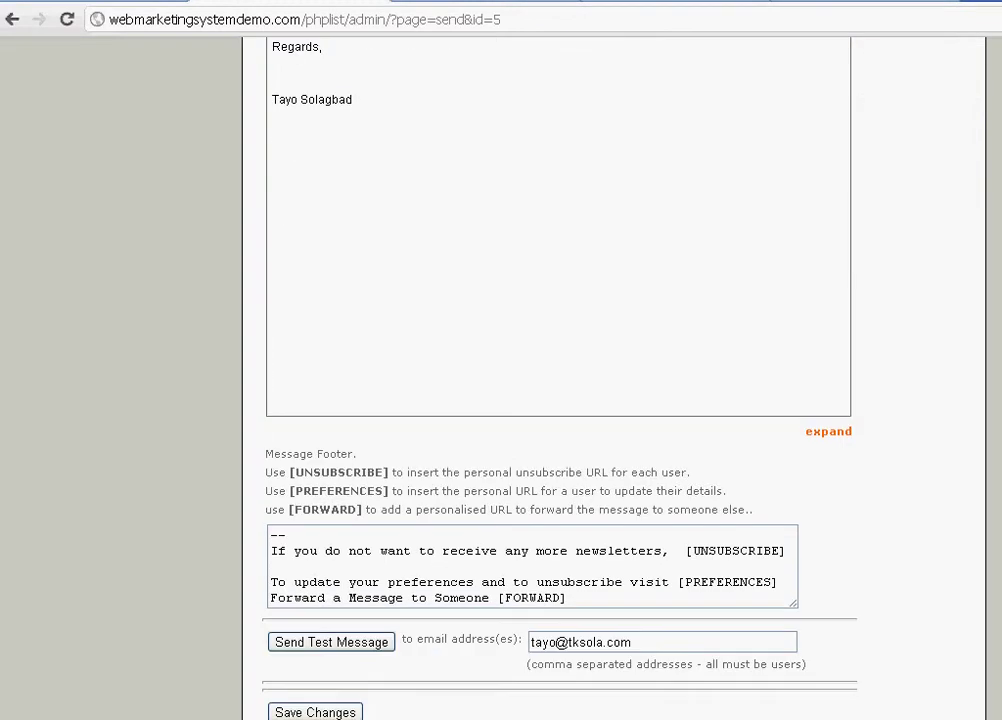
pyautogui.click(338, 622)
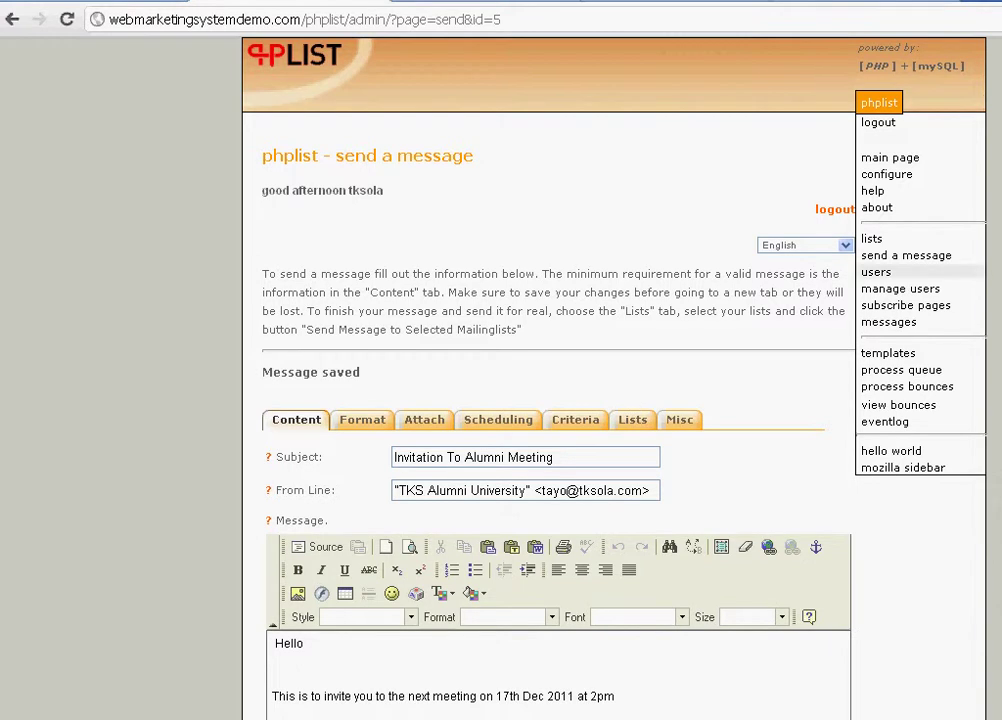
# - Send a test message to the default address, which fails as address not found
pyautogui.scroll(-6, 876, 272)
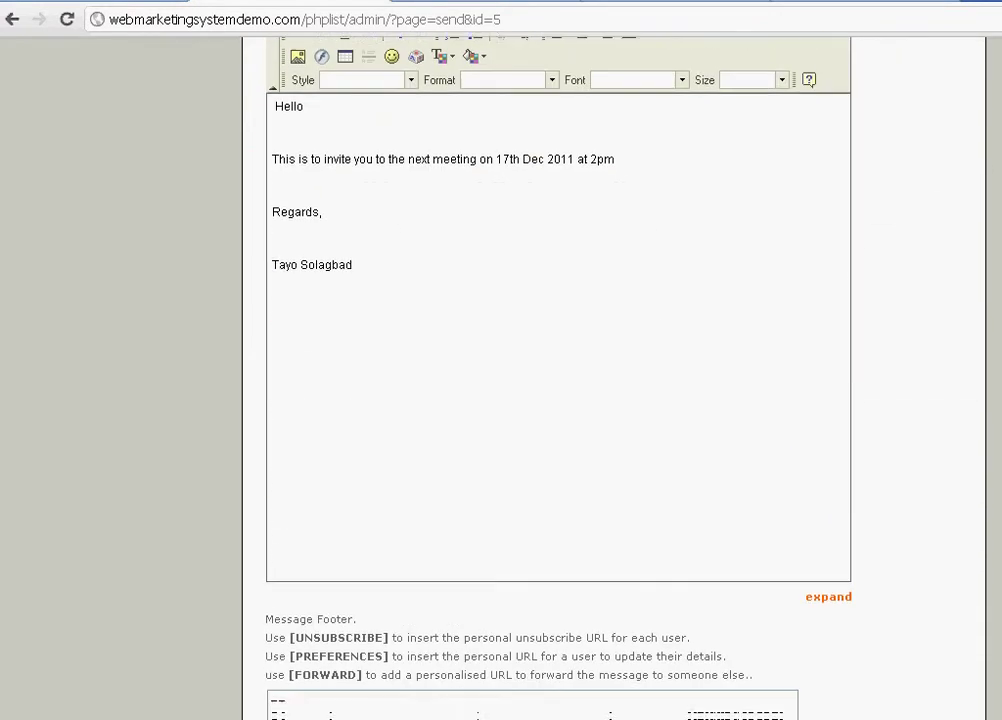
pyautogui.scroll(-2, 614, 400)
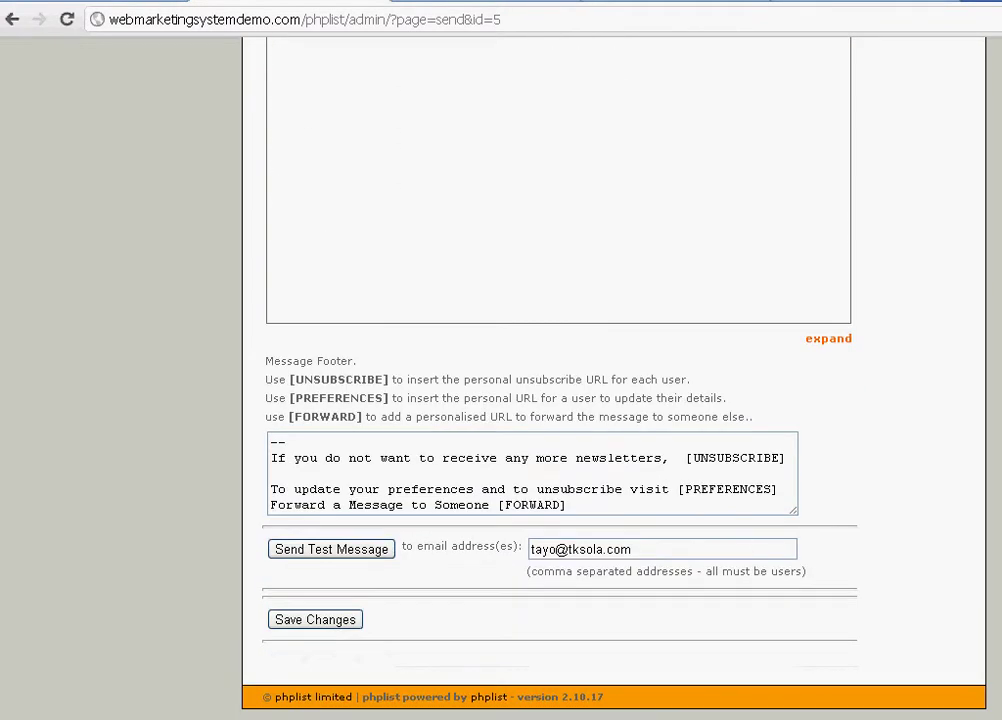
pyautogui.click(325, 552)
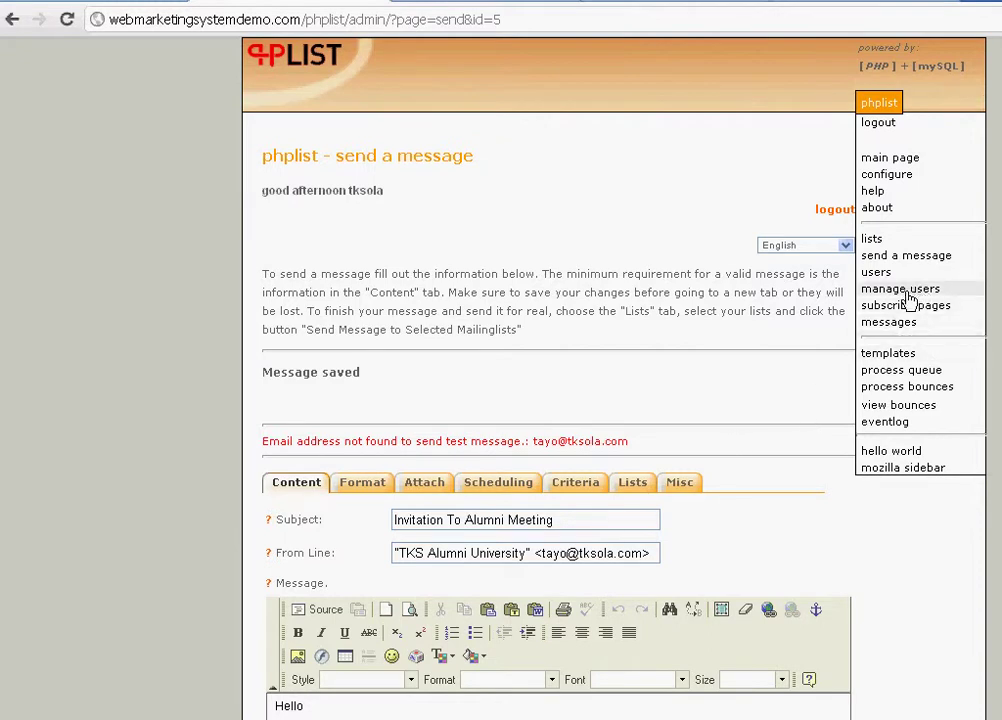
# - Send the test message to a registered address picked from autocomplete
pyautogui.scroll(-5, 960, 320)
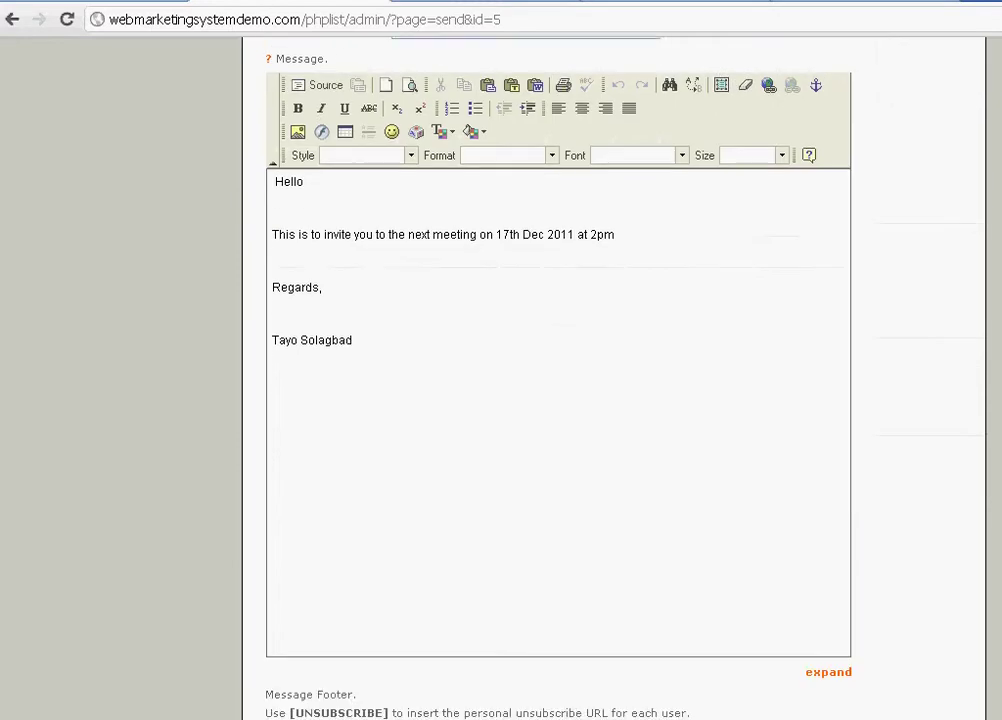
pyautogui.scroll(-3, 787, 617)
pyautogui.click(701, 598)
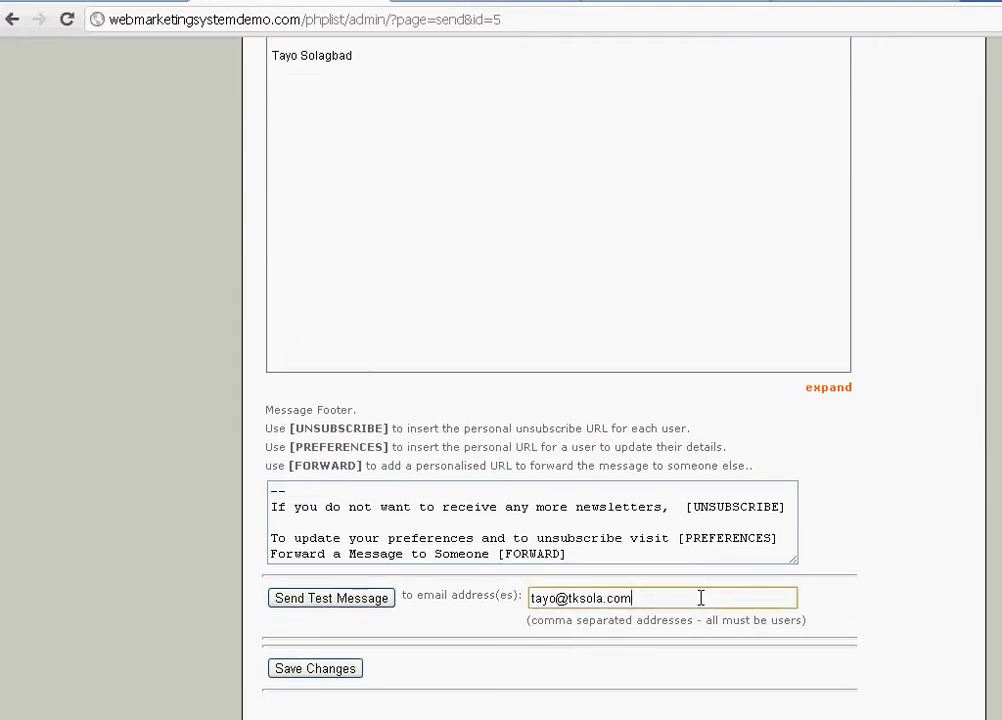
pyautogui.moveTo(701, 598); pyautogui.dragTo(568, 598)
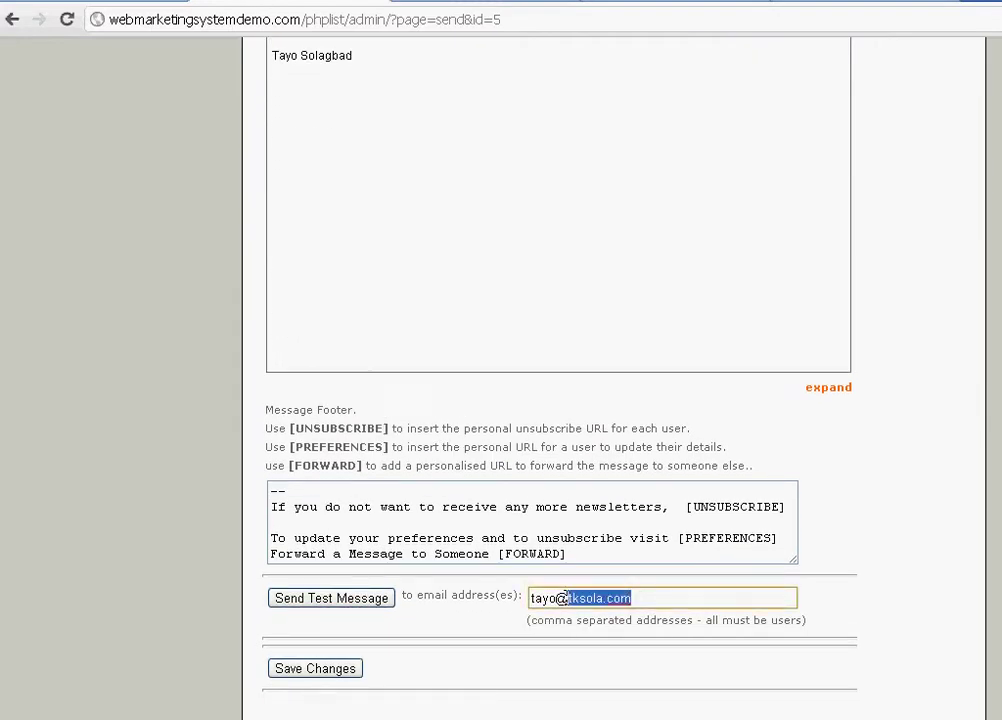
pyautogui.write('sp')
pyautogui.press('Down')
pyautogui.press('Return')
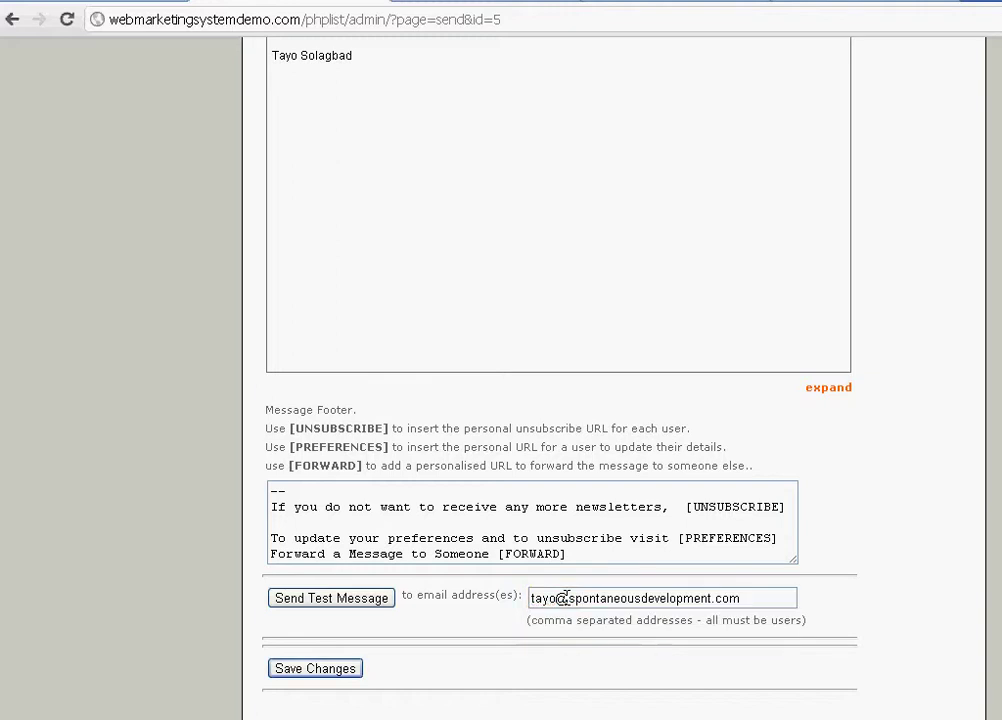
pyautogui.click(352, 602)
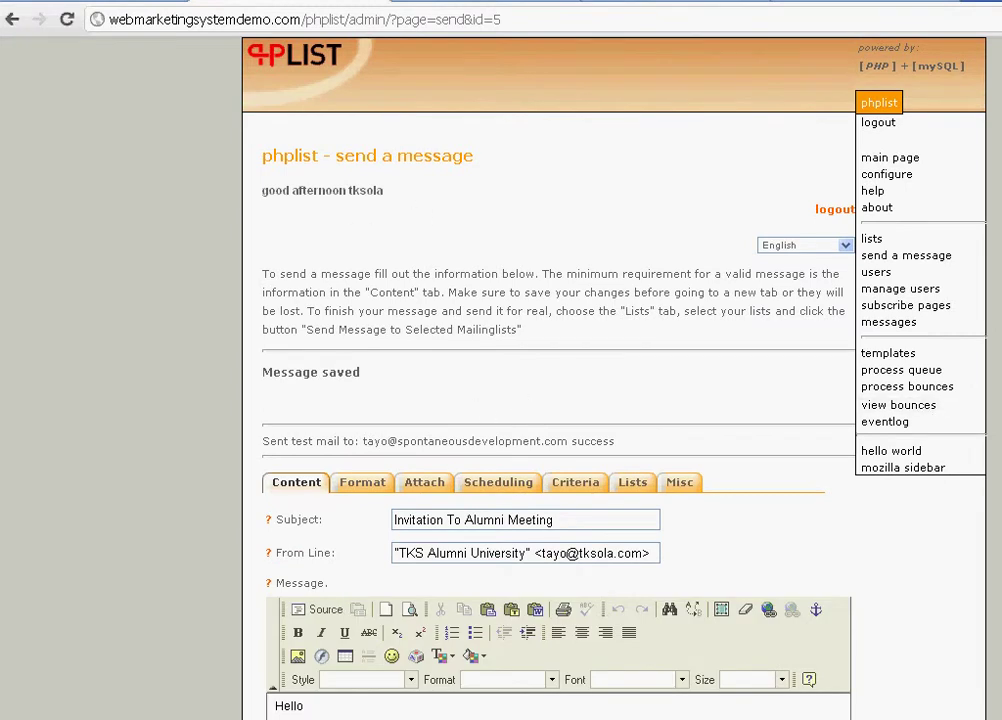
pyautogui.scroll(-3, 920, 404)
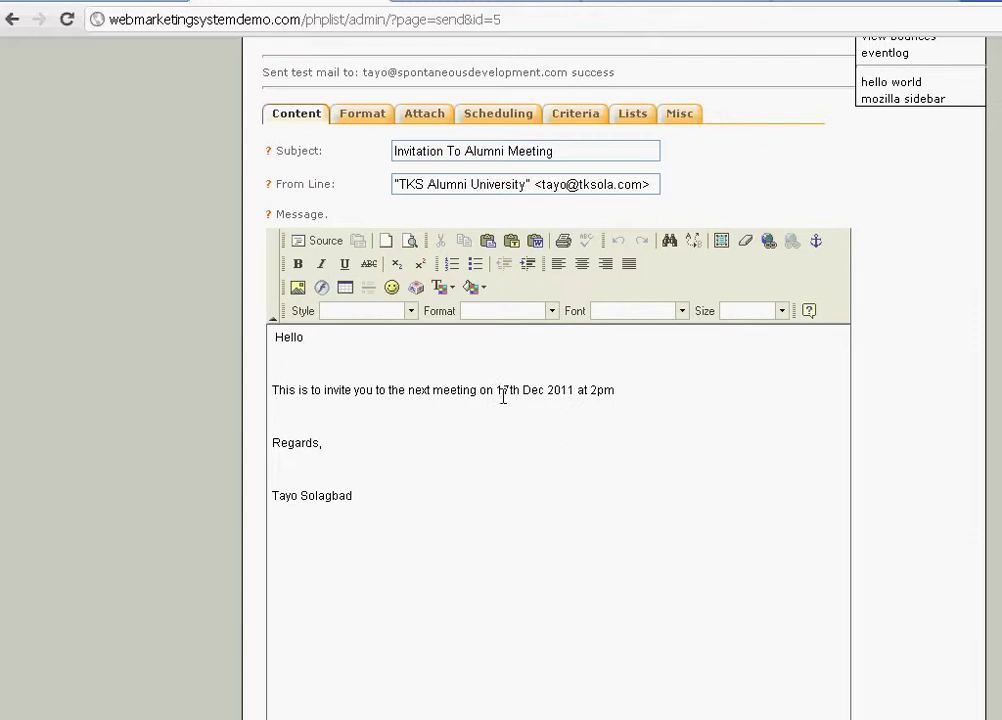
pyautogui.moveTo(497, 390); pyautogui.dragTo(622, 394)
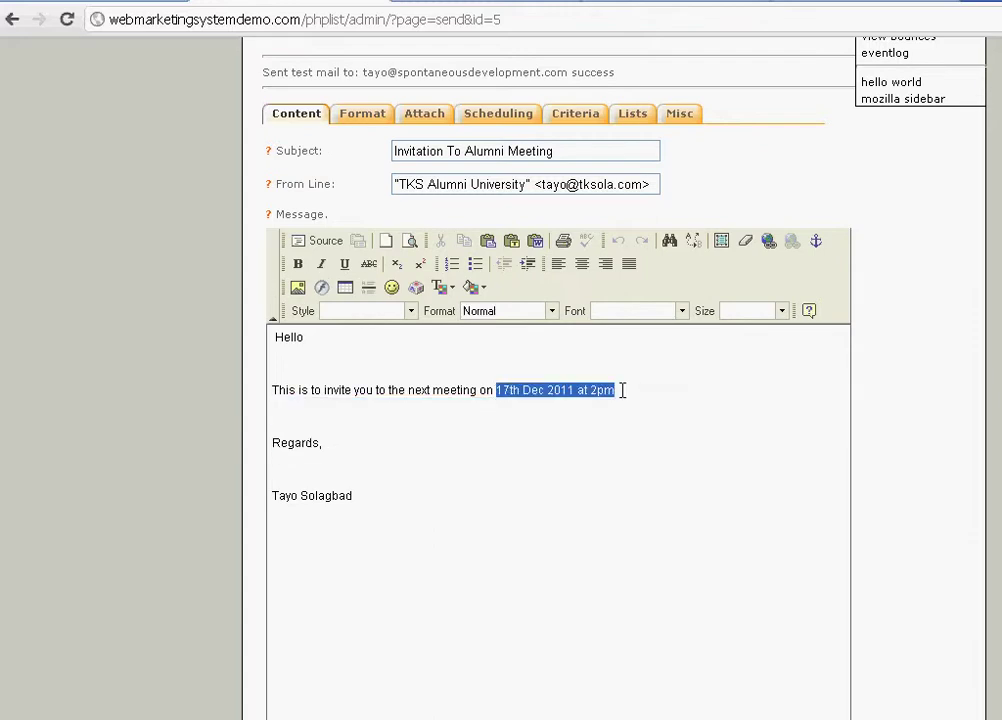
# - Make the meeting date bold and correct the spelling of the signature name
pyautogui.click(298, 266)
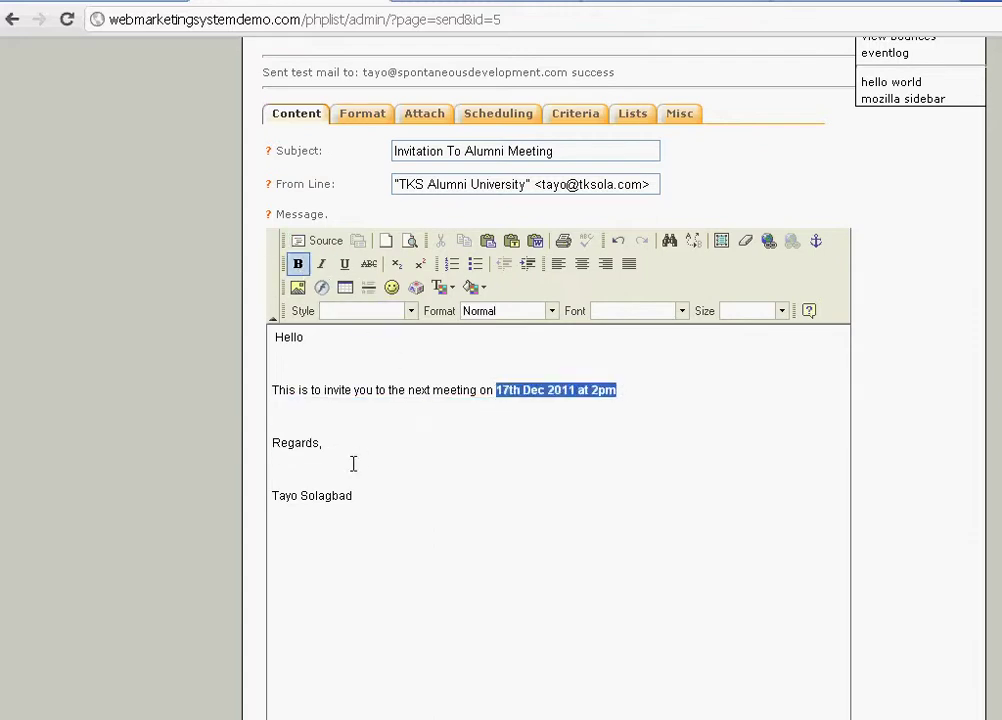
pyautogui.click(365, 494)
pyautogui.write('e')
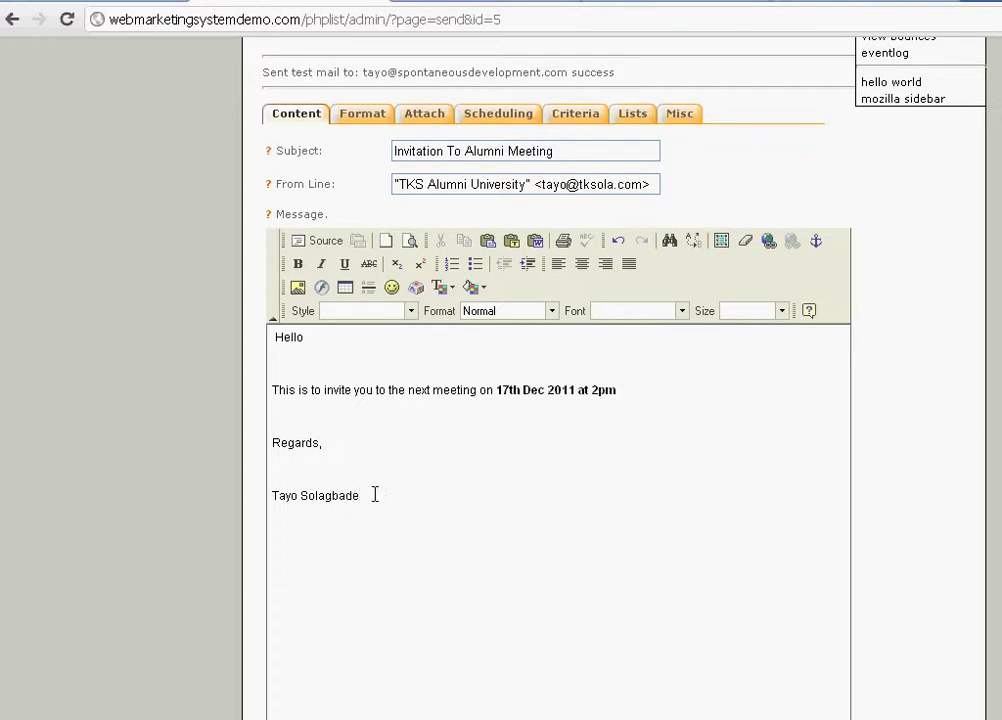
# - Format the signature name in Verdana at the 'larger' size
pyautogui.moveTo(345, 495); pyautogui.dragTo(219, 501)
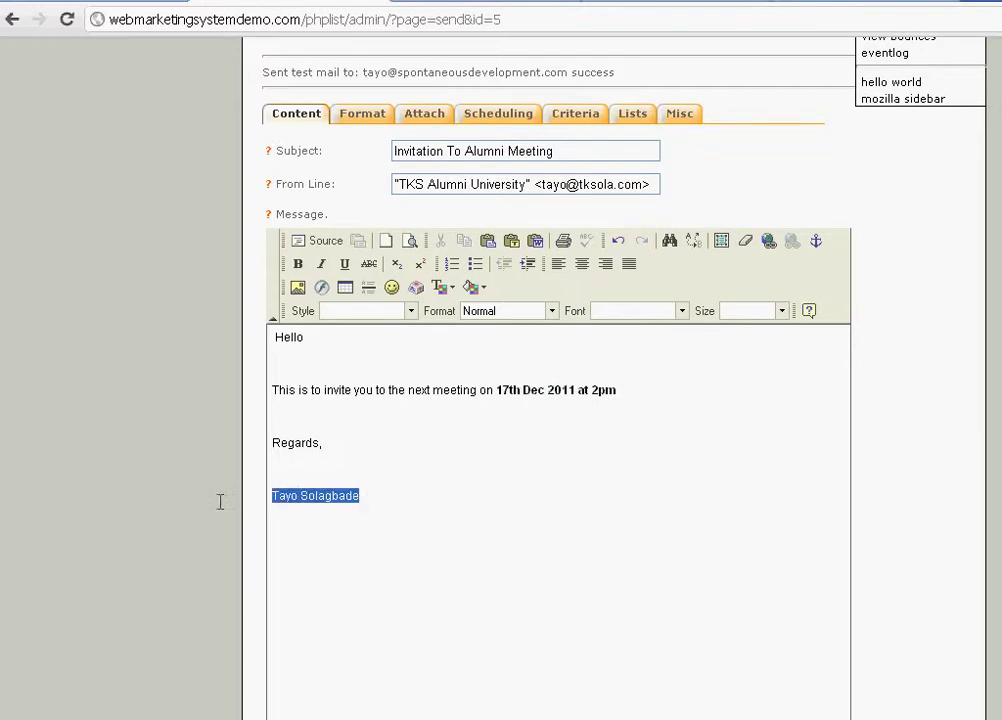
pyautogui.click(688, 313)
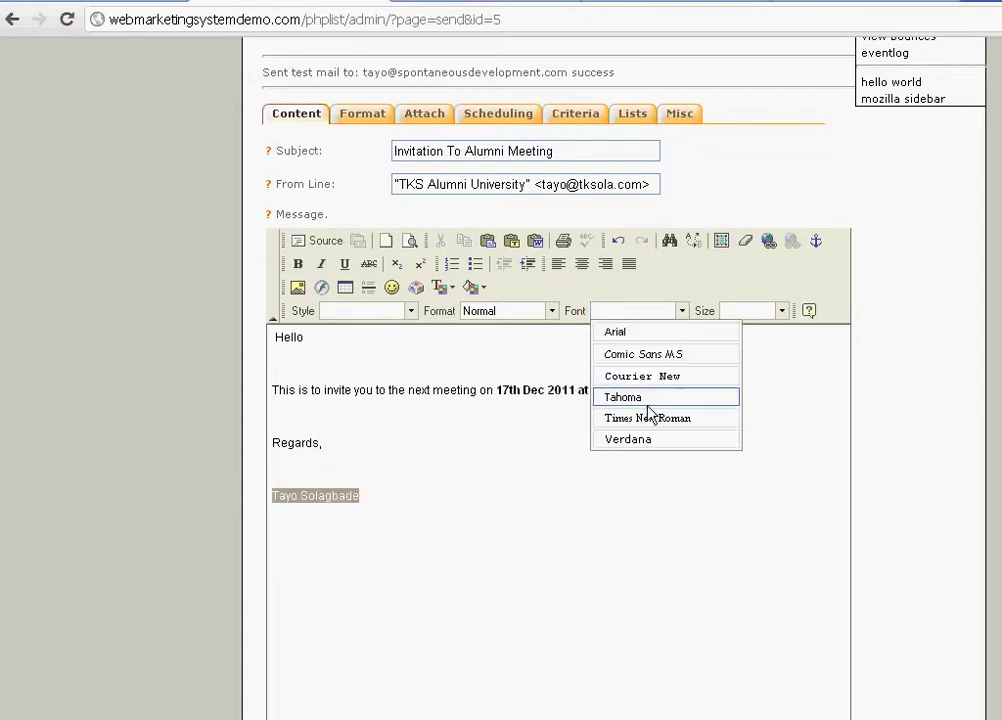
pyautogui.click(651, 440)
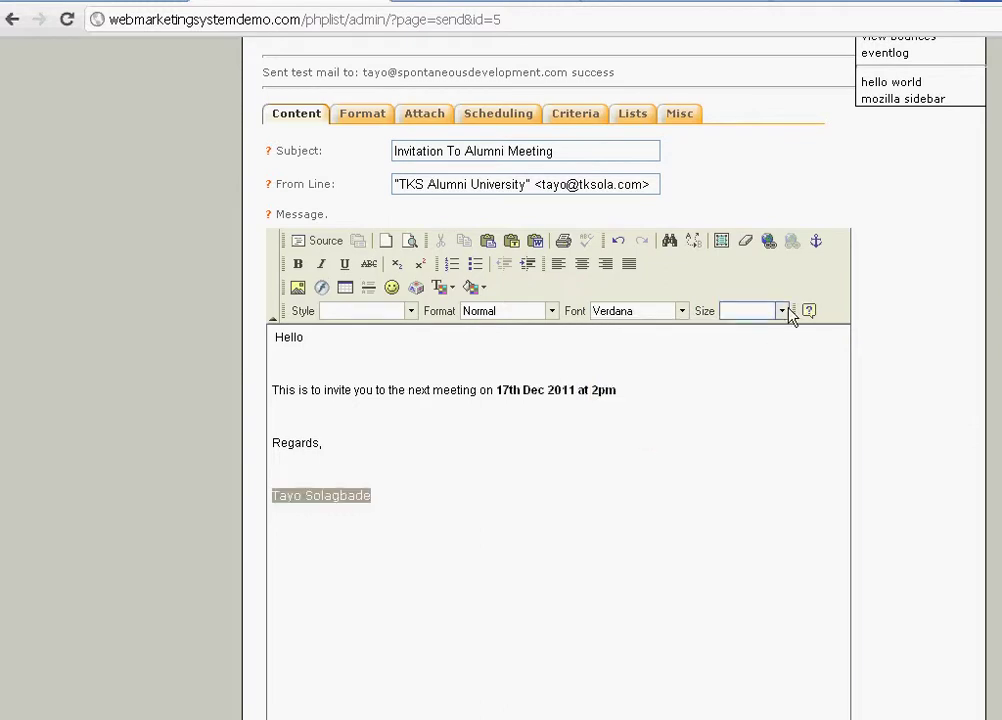
pyautogui.click(783, 311)
pyautogui.click(752, 355)
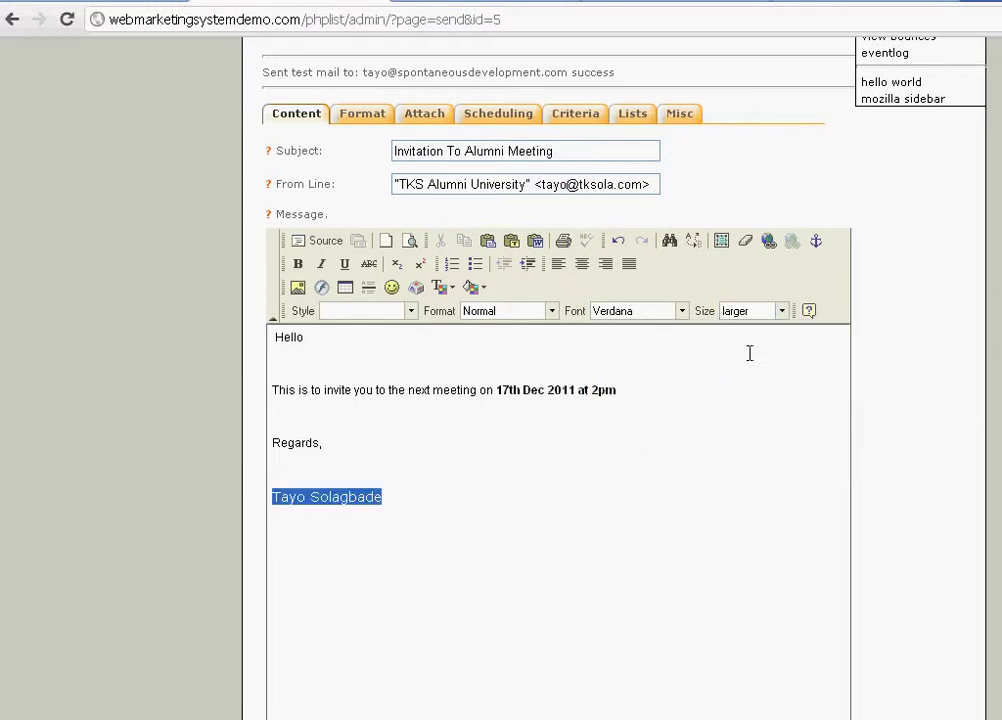
pyautogui.click(557, 399)
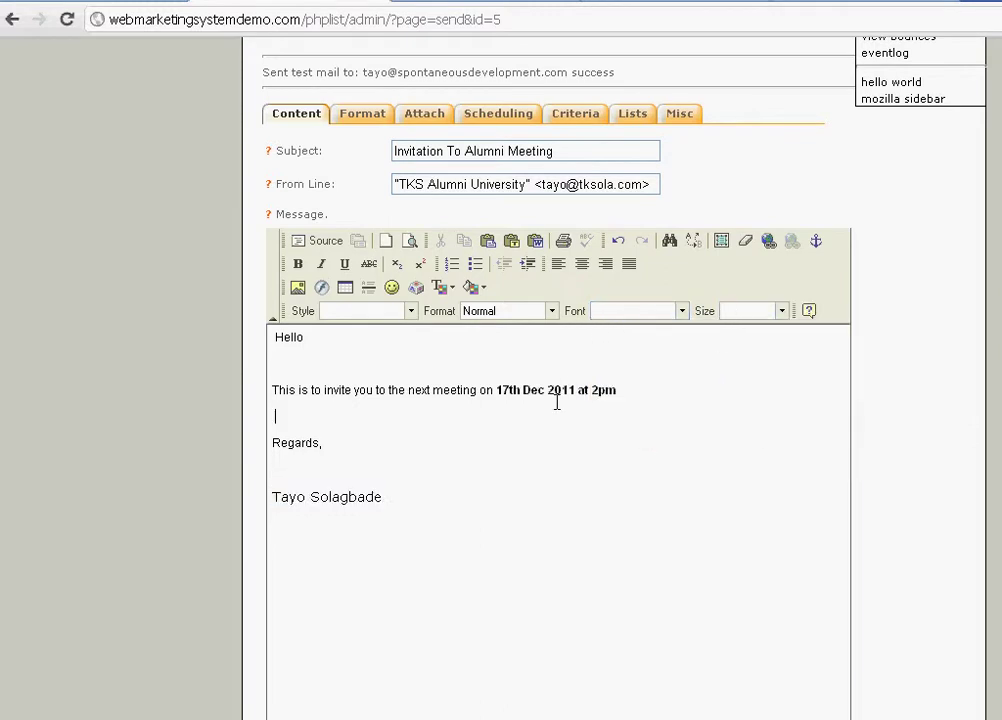
pyautogui.click(95, 1)
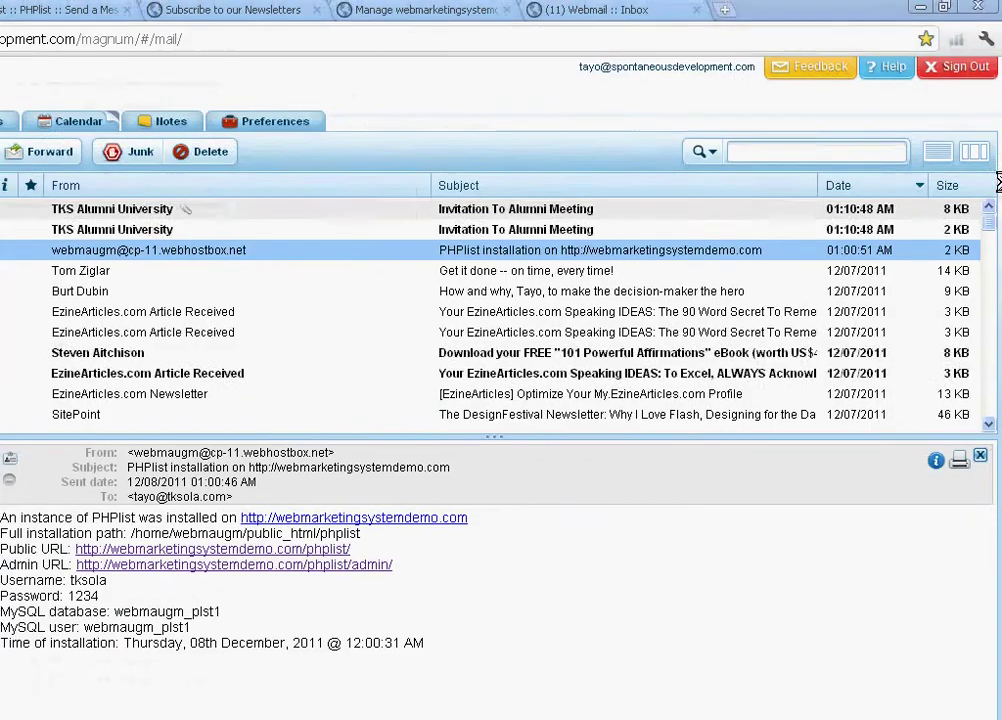
# - Read both 'Invitation To Alumni Meeting' emails in Webmail, then return to phpList
pyautogui.click(540, 227)
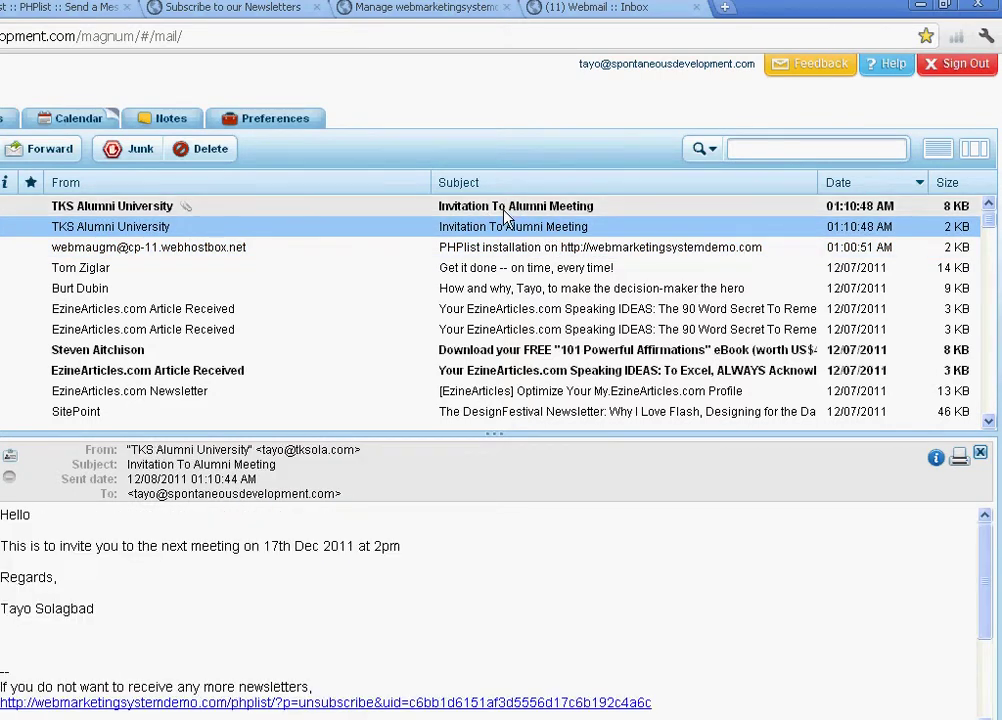
pyautogui.click(507, 210)
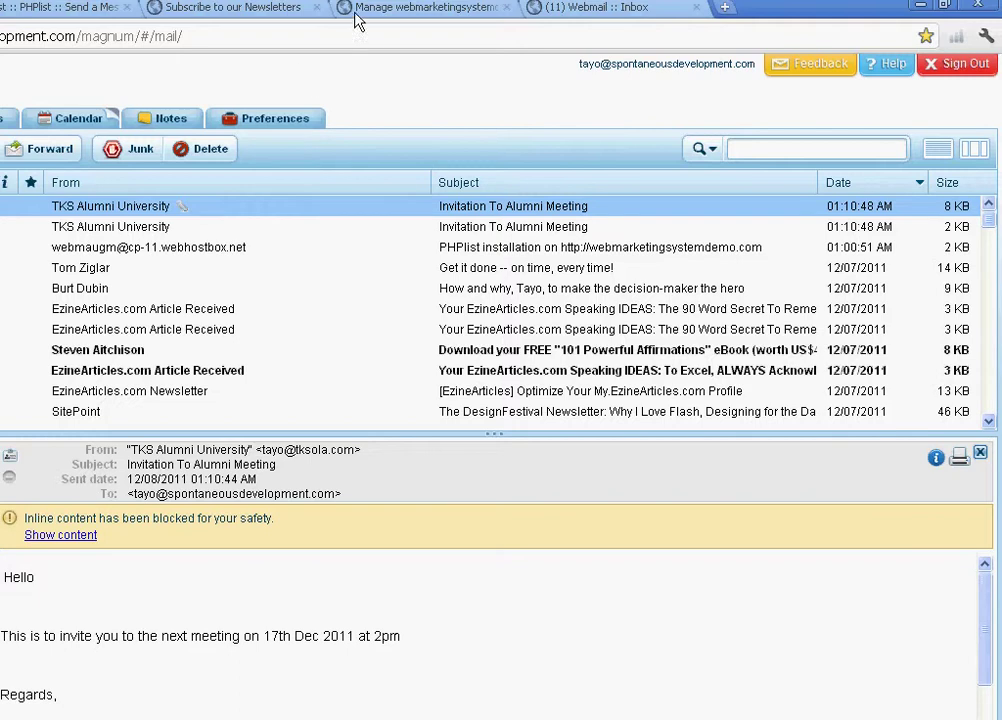
pyautogui.click(69, 12)
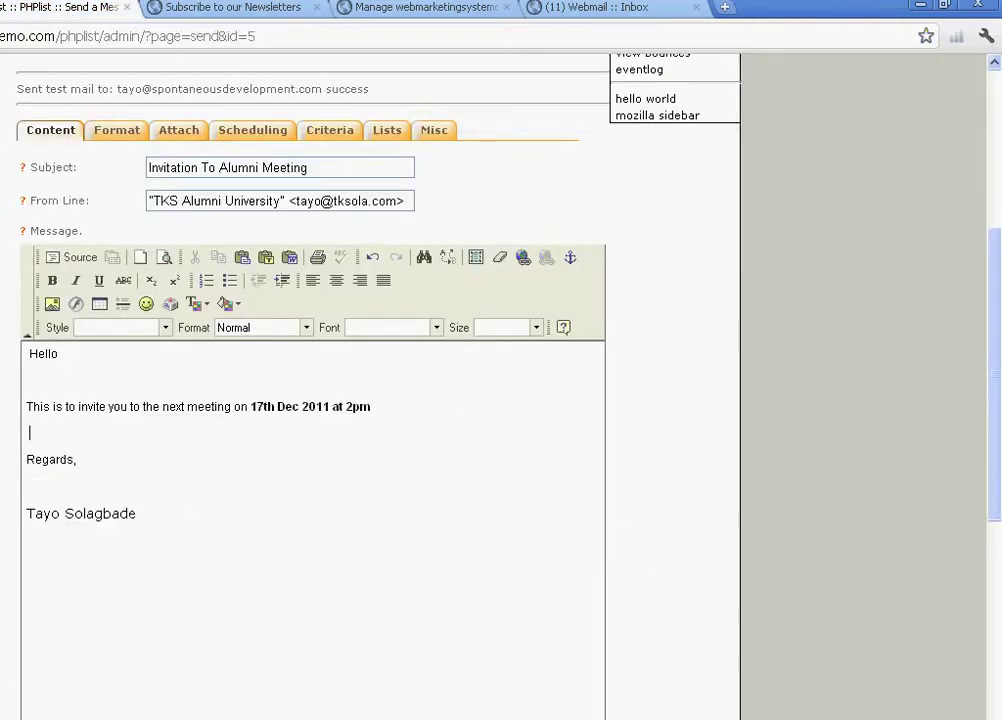
# - Save the formatted message and check the meeting date's bold formatting
pyautogui.click(995, 644)
pyautogui.click(80, 637)
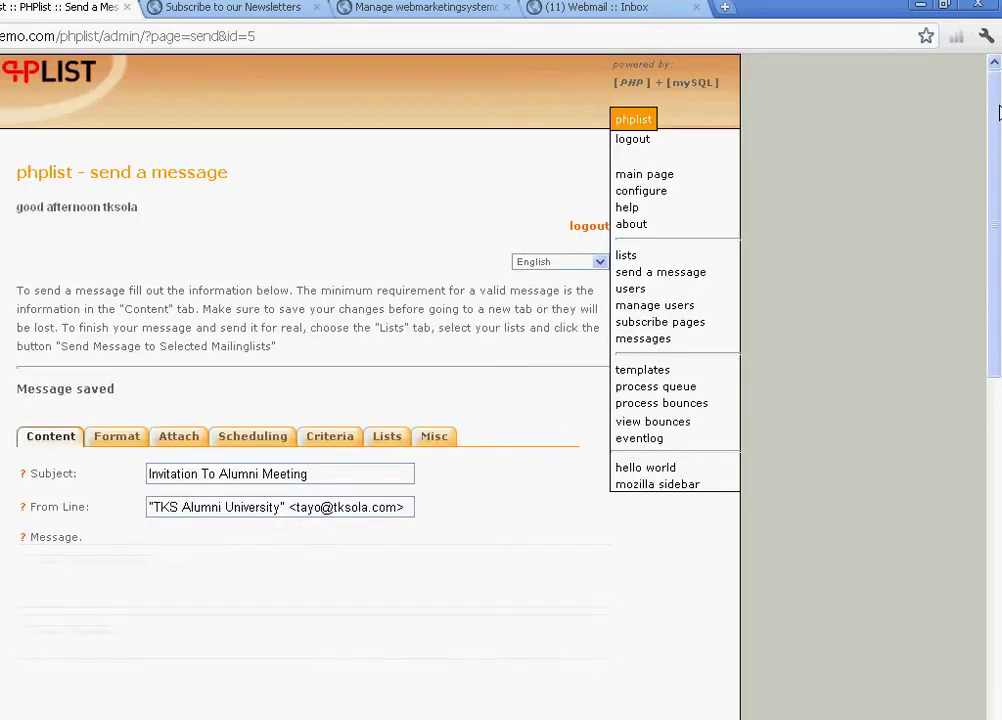
pyautogui.click(995, 510)
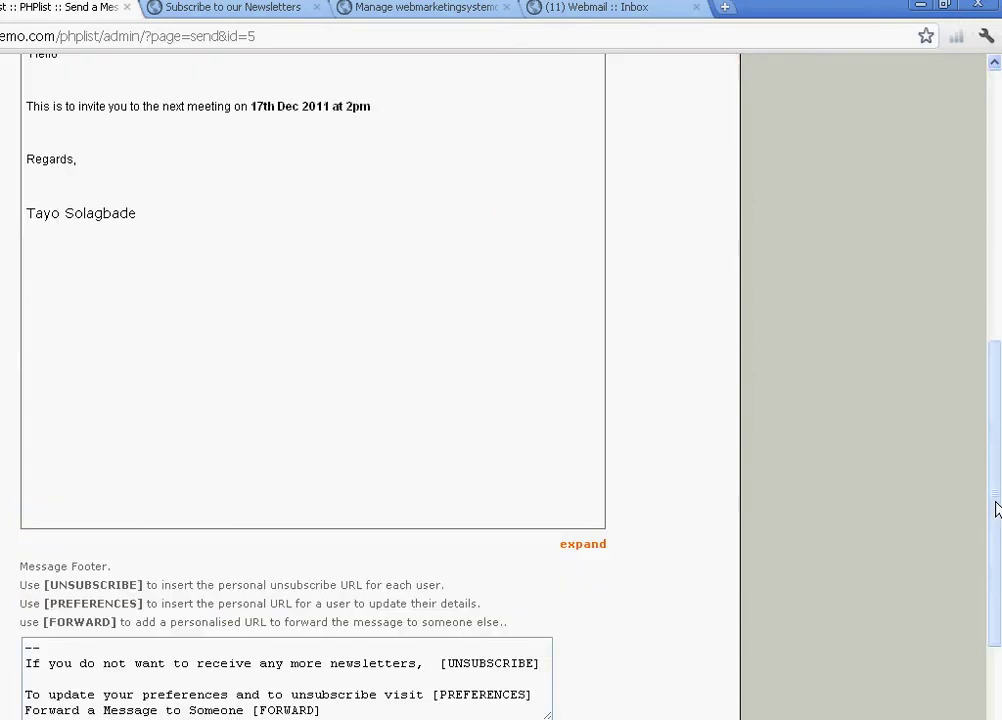
pyautogui.click(995, 700)
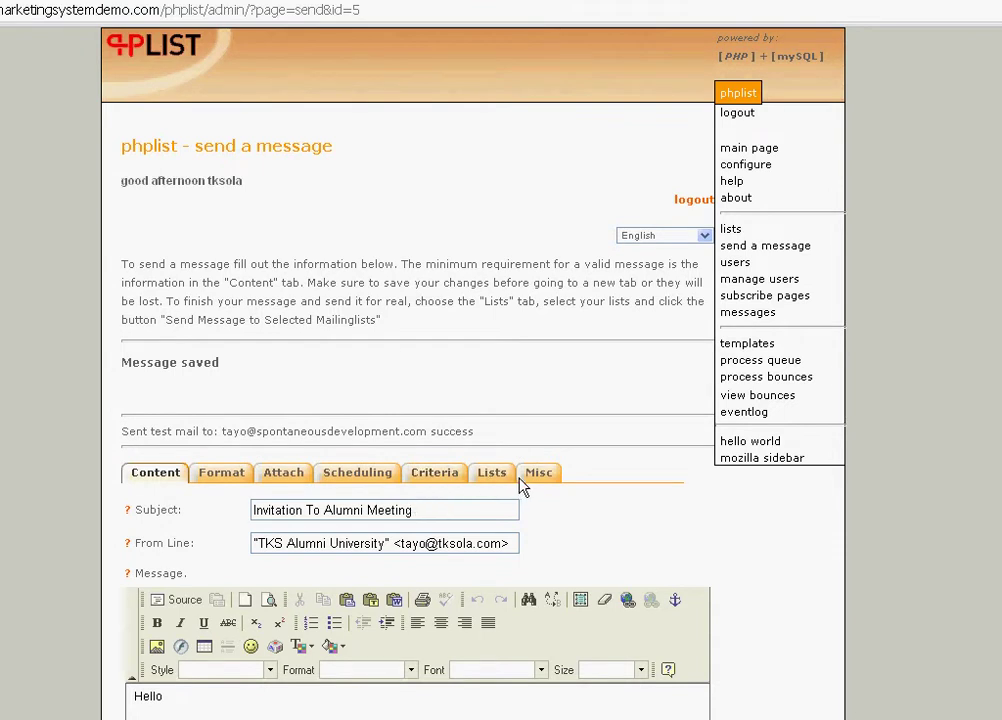
pyautogui.scroll(-5, 731, 206)
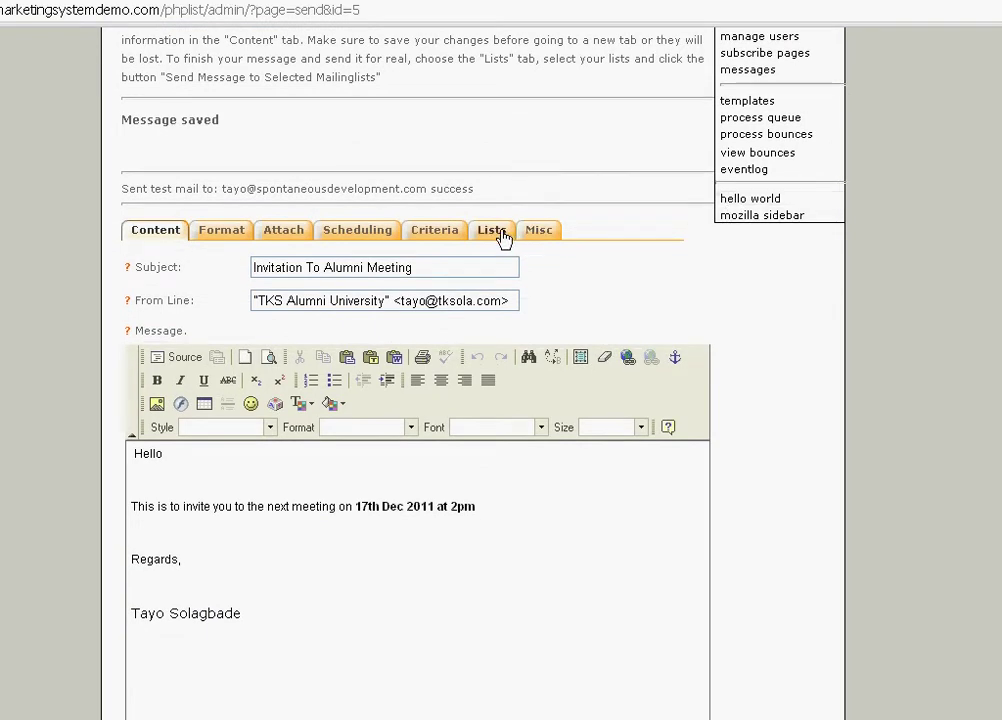
pyautogui.click(355, 508)
pyautogui.hotkey('ctrl', 'Tab')
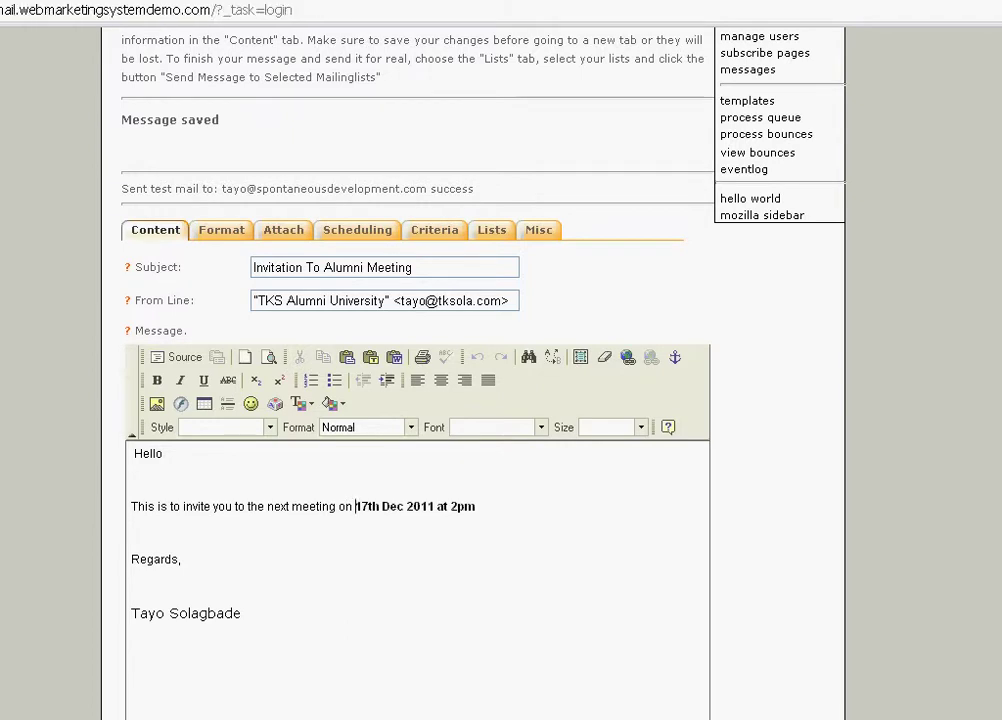
pyautogui.hotkey('ctrl', 'Tab')
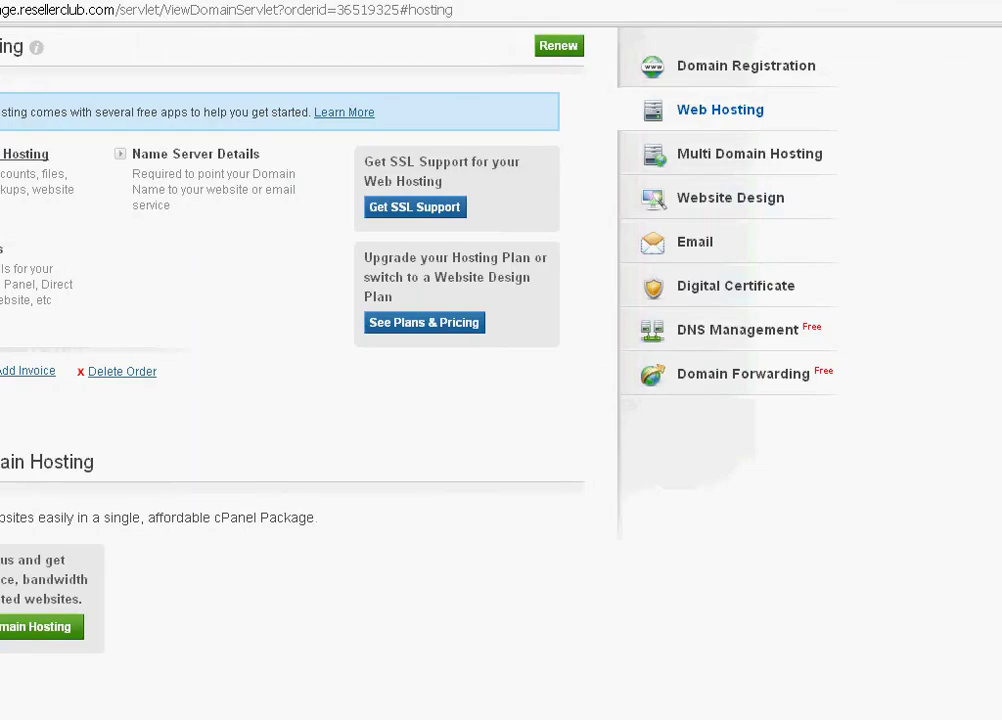
pyautogui.hotkey('ctrl', 'Tab')
pyautogui.hotkey('ctrl', 'Tab')
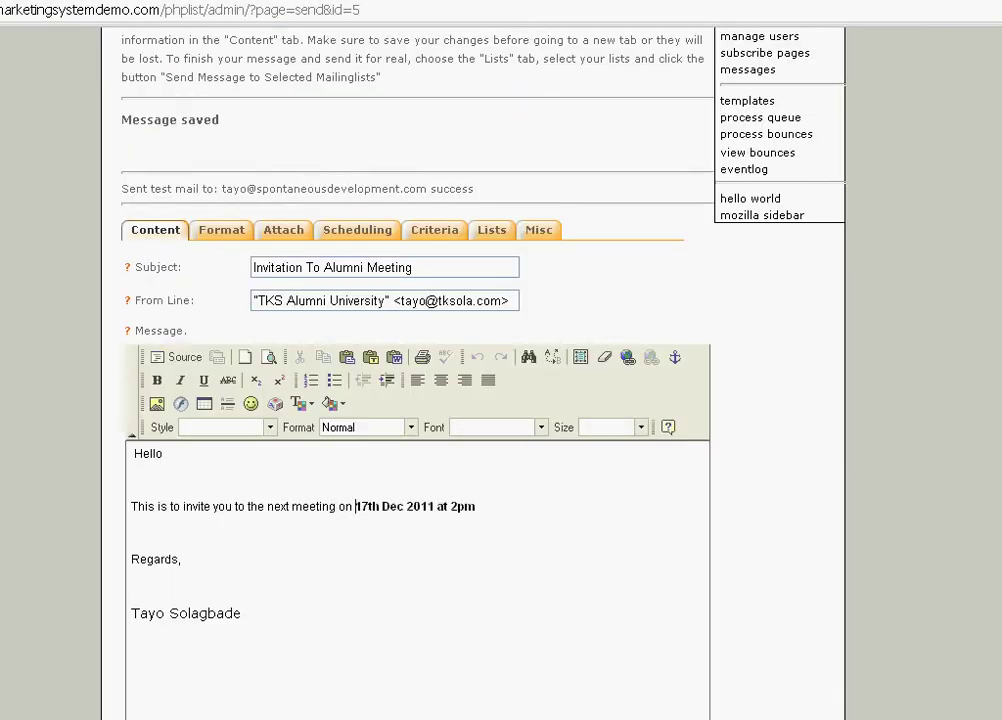
# - In the Format settings, switch Send As to text and back to HTML
pyautogui.click(232, 234)
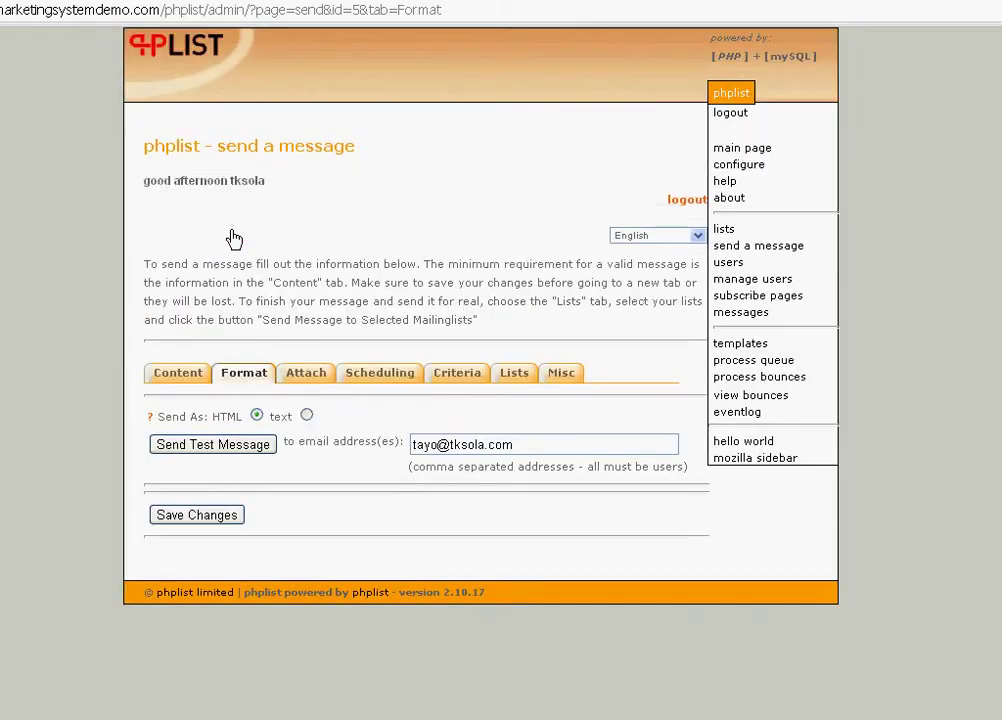
pyautogui.click(306, 415)
pyautogui.click(257, 416)
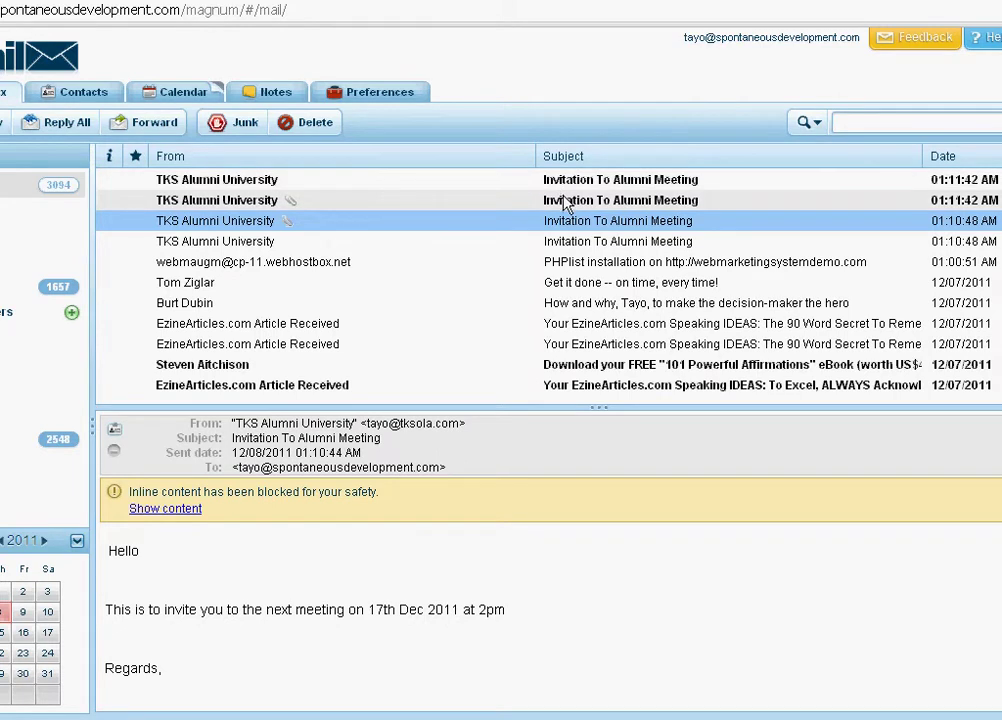
# - Open the newest test invitation, show its blocked content, and follow the footer unsubscribe link
pyautogui.click(567, 201)
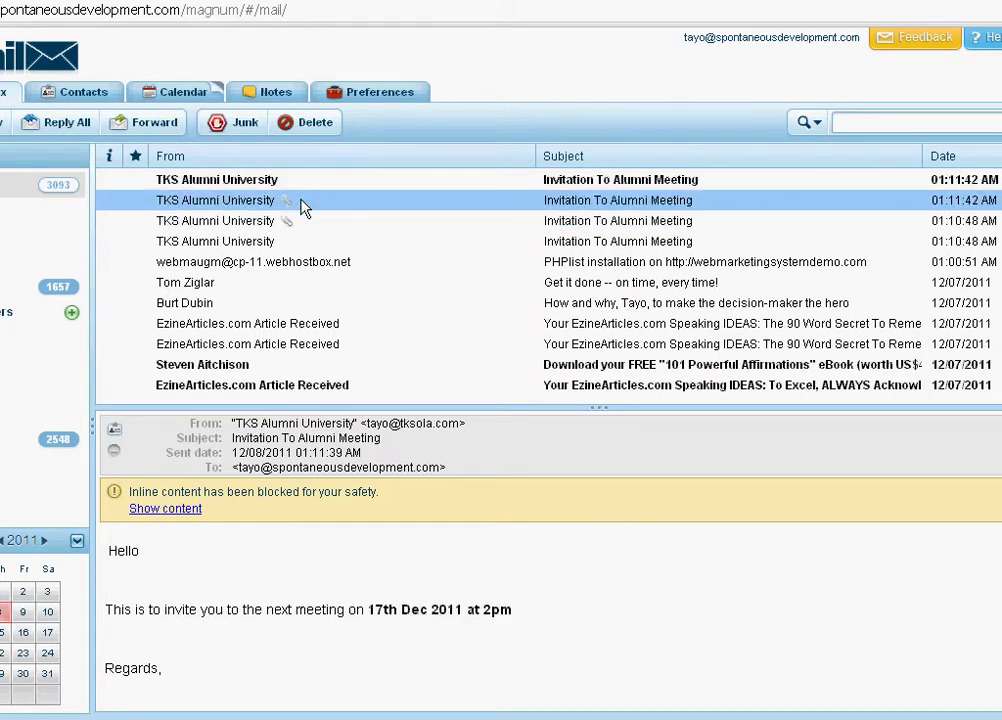
pyautogui.click(149, 509)
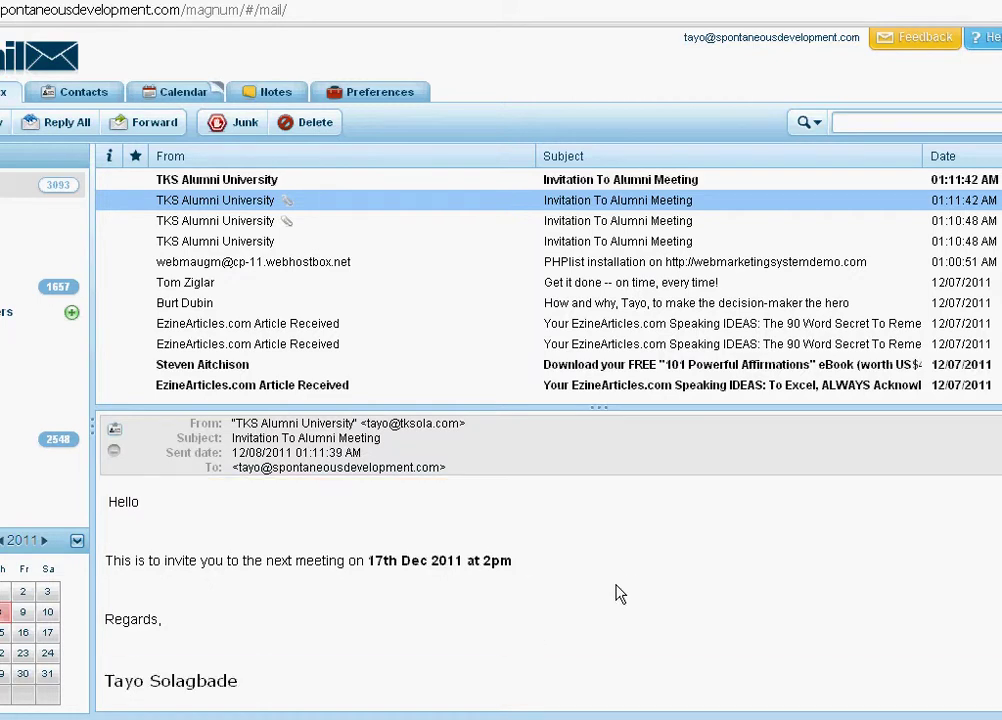
pyautogui.scroll(-3, 550, 590)
pyautogui.scroll(-2, 600, 587)
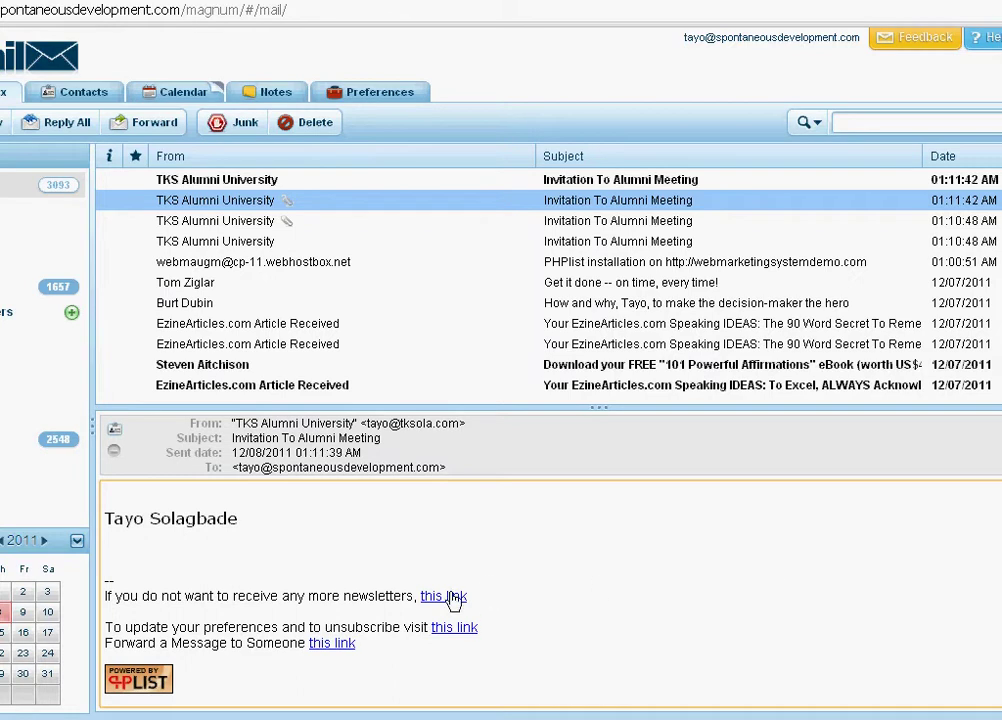
pyautogui.click(455, 628)
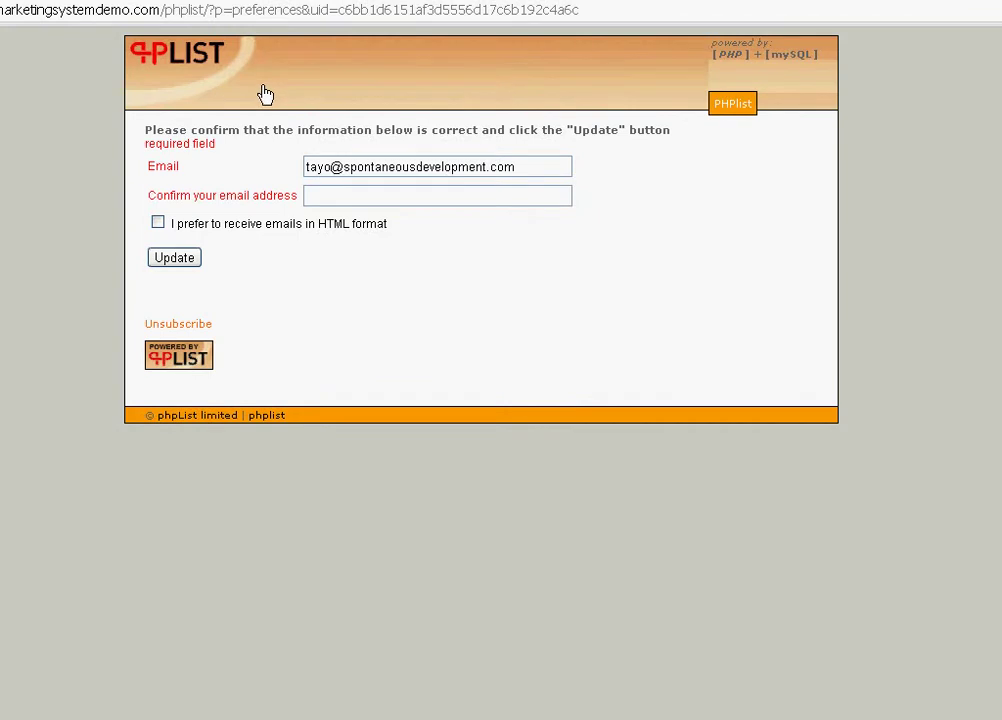
# - Close the subscriber preferences popup to get back to the phpList message page
pyautogui.hotkey('alt', 'Tab')
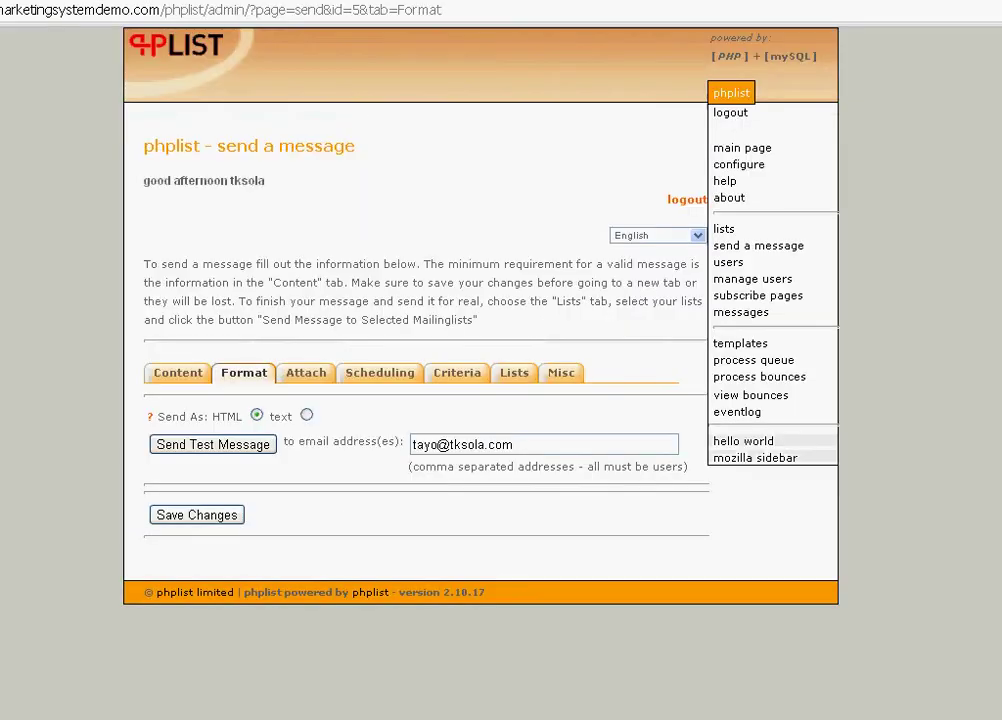
# - Choose the TKS University Alumni list as recipients, discarding unsaved changes, and send the invitation
pyautogui.click(512, 378)
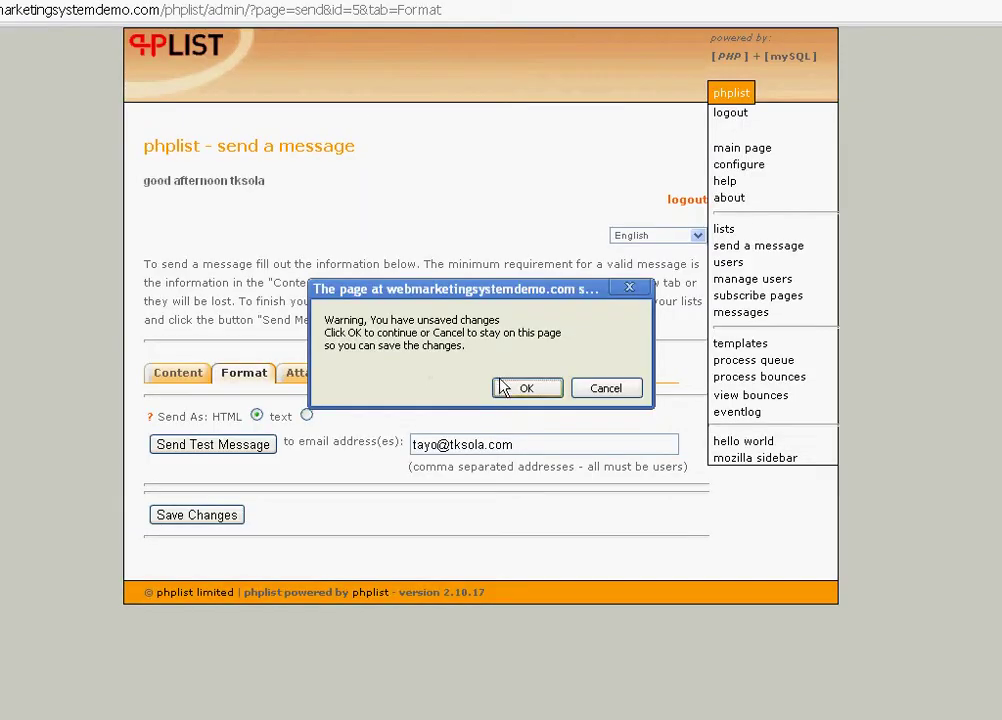
pyautogui.click(521, 388)
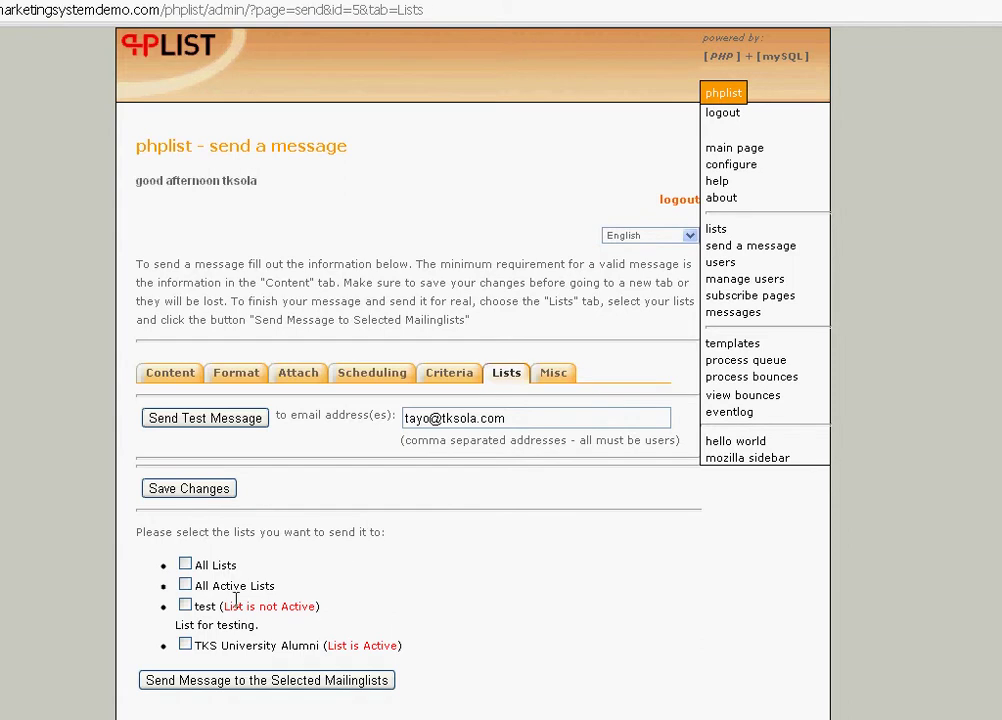
pyautogui.click(185, 644)
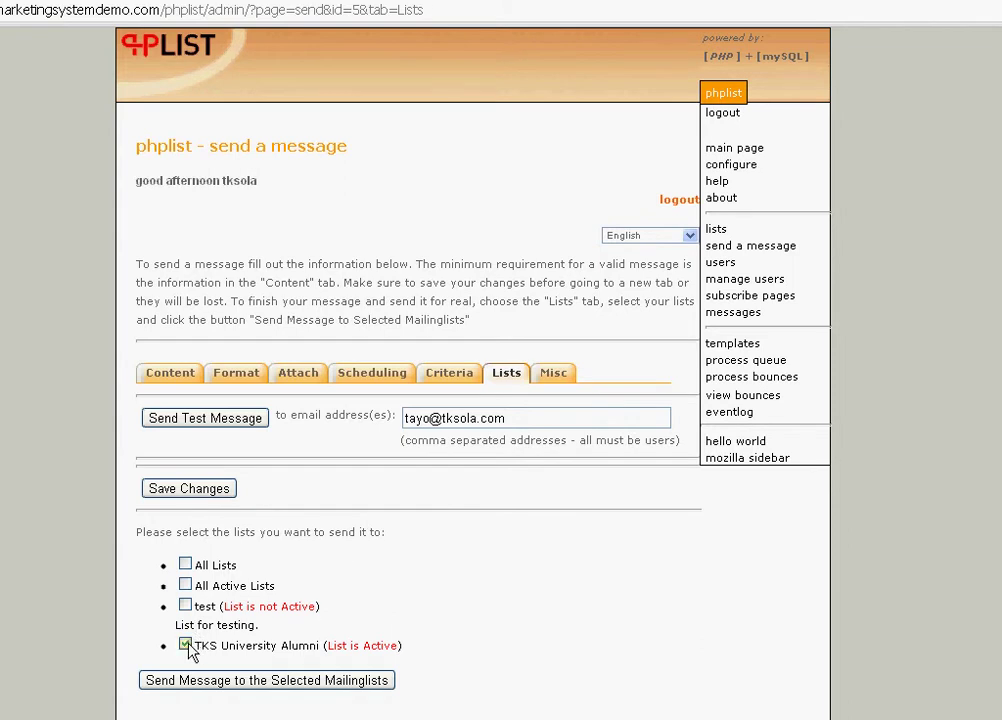
pyautogui.click(308, 680)
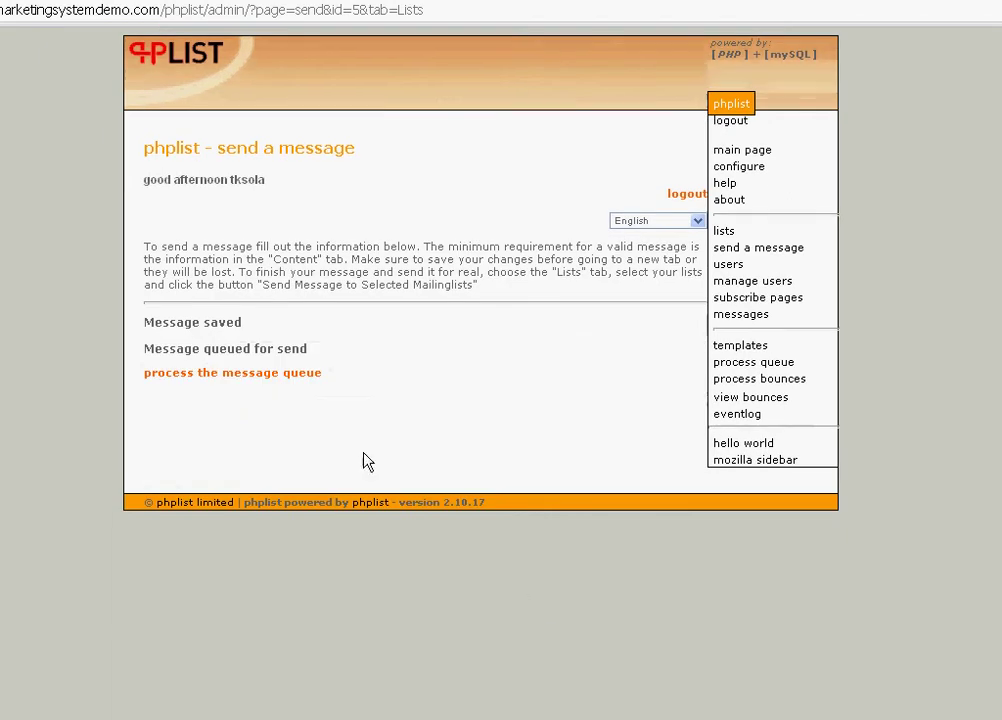
# - Process the message queue, check the log showing 5 messages sent, then go to webmail
pyautogui.click(277, 375)
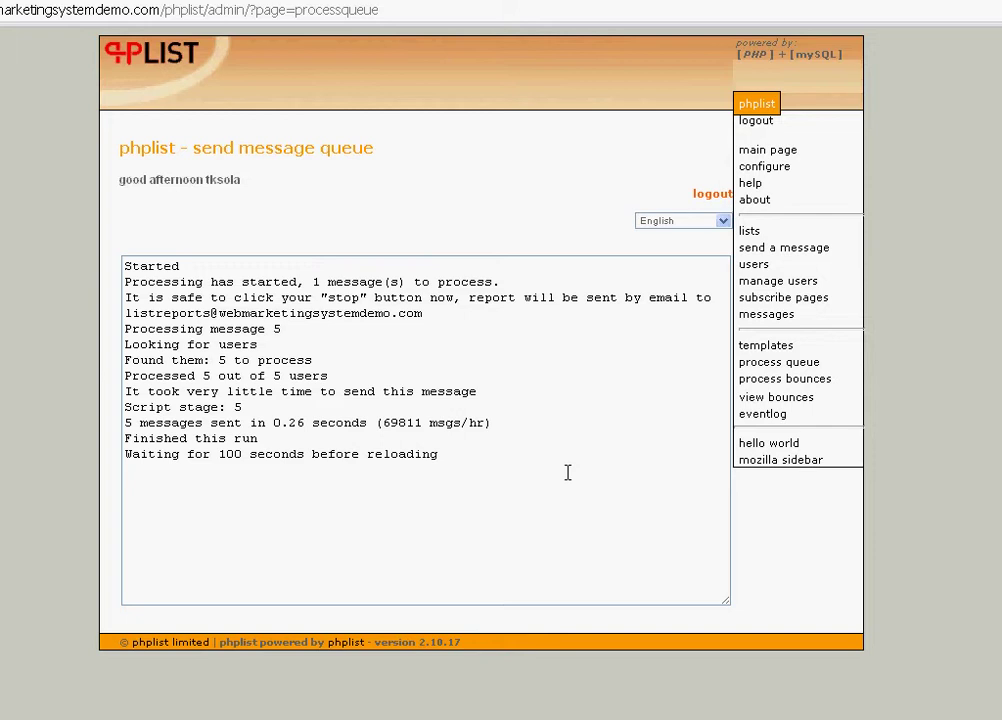
pyautogui.moveTo(204, 297); pyautogui.dragTo(466, 317)
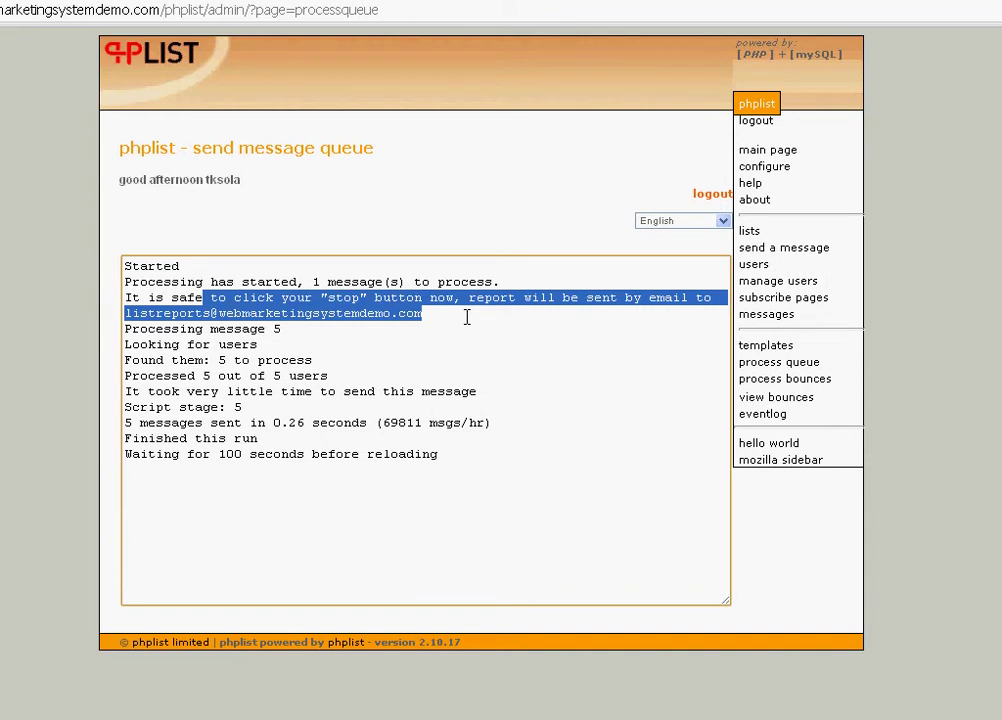
pyautogui.click(466, 345)
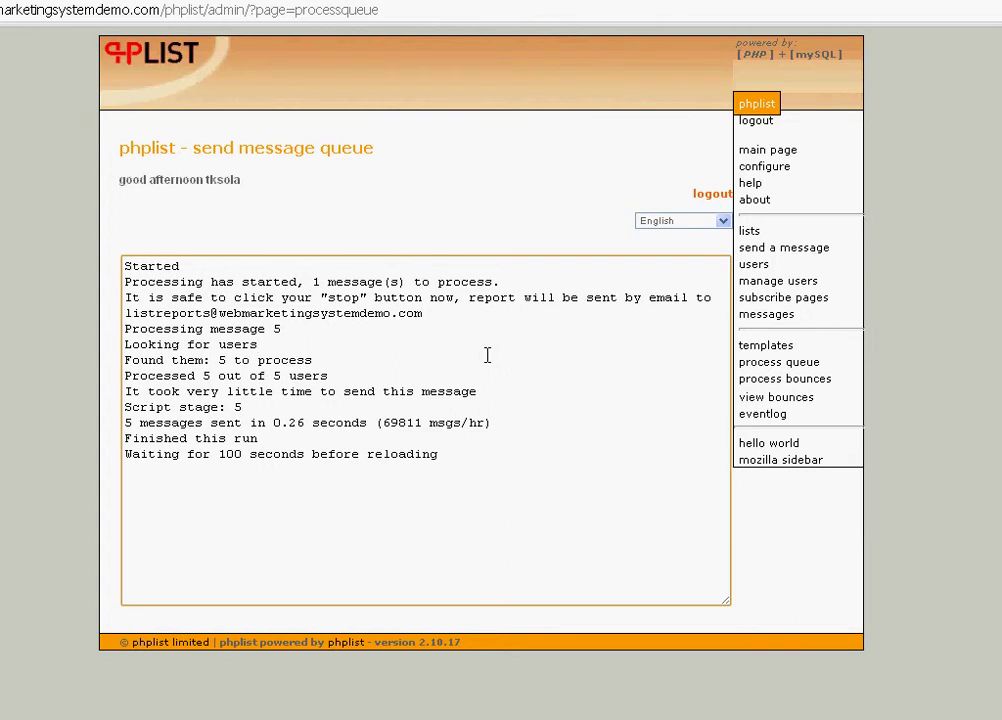
pyautogui.hotkey('ctrl', 'Tab')
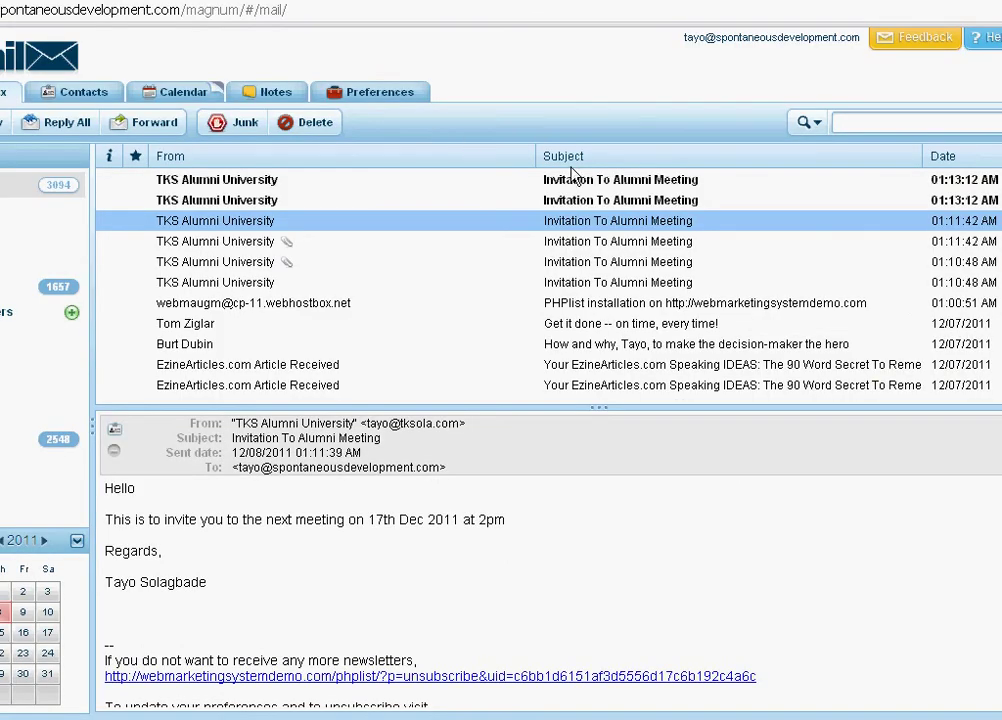
# - Read both new 'Invitation To Alumni Meeting' emails, comparing recipient addresses and viewing the footer links
pyautogui.click(610, 204)
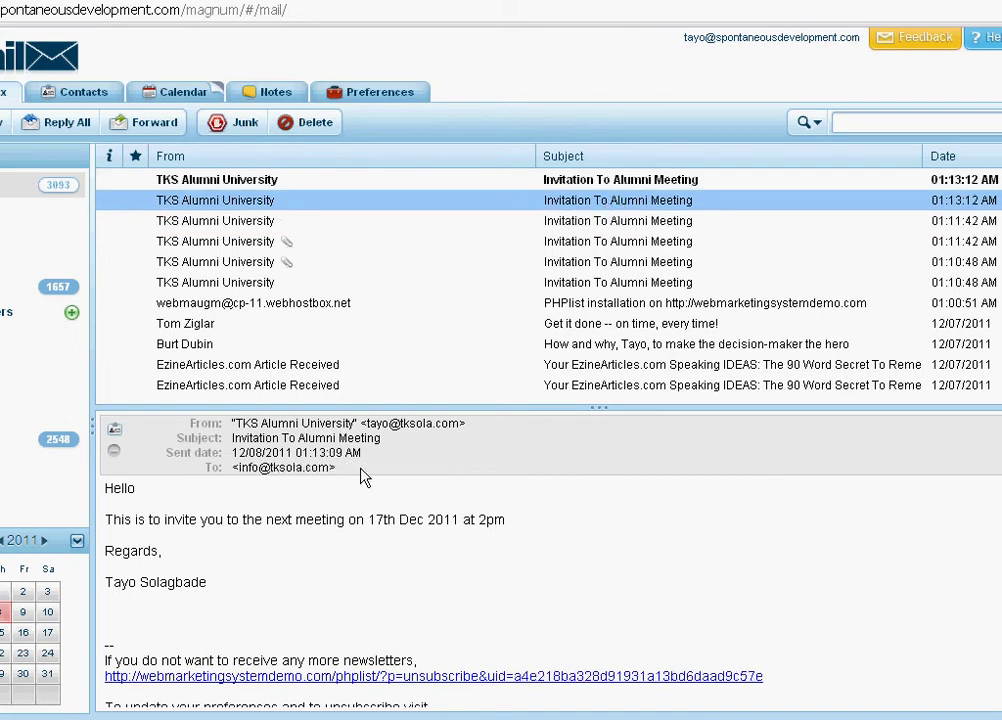
pyautogui.moveTo(362, 472); pyautogui.dragTo(226, 474)
pyautogui.click(700, 181)
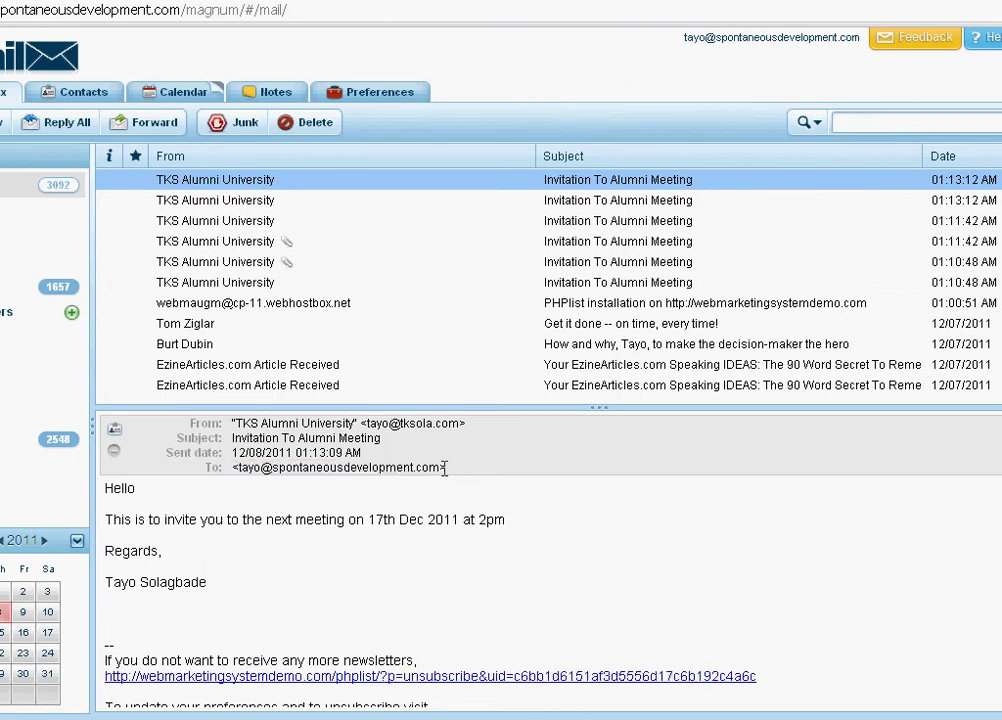
pyautogui.moveTo(445, 467); pyautogui.dragTo(207, 474)
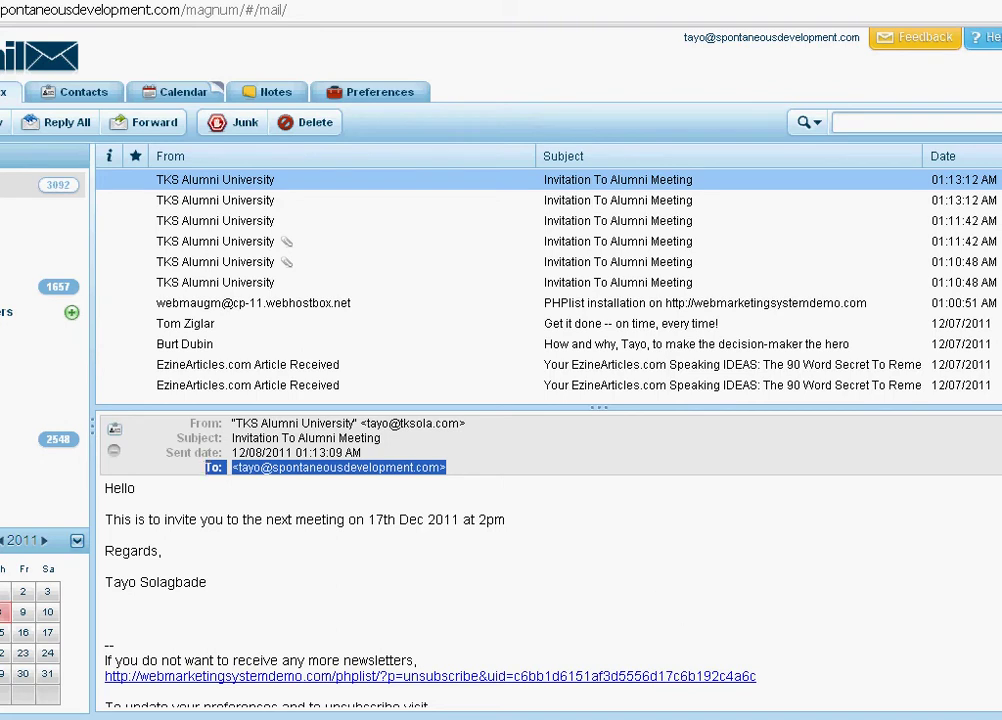
pyautogui.click(477, 618)
pyautogui.scroll(-2, 477, 618)
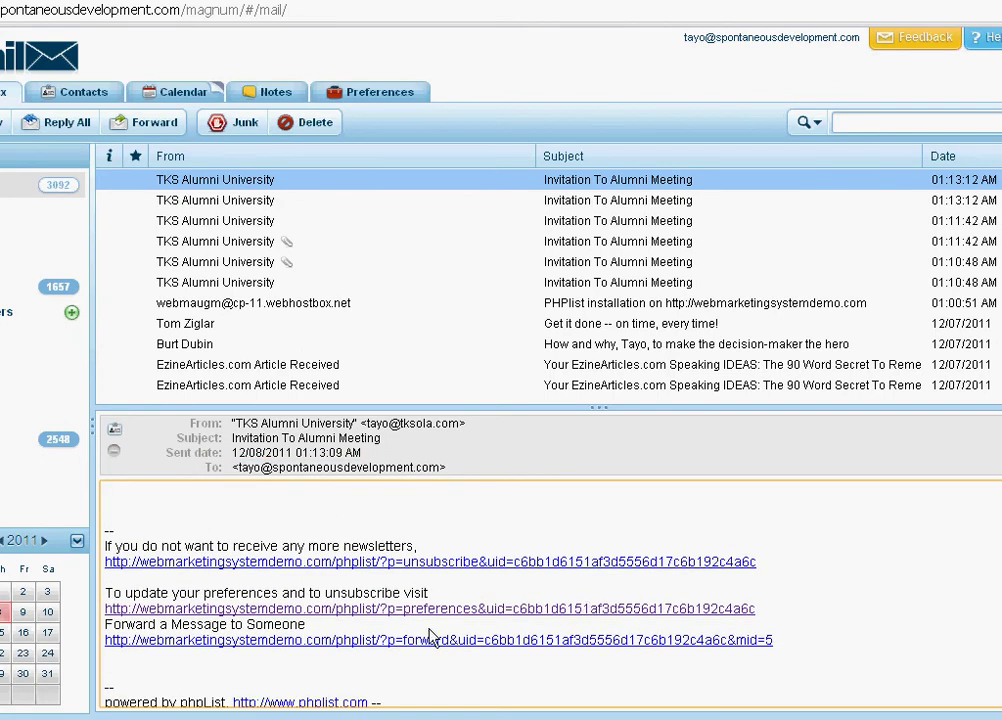